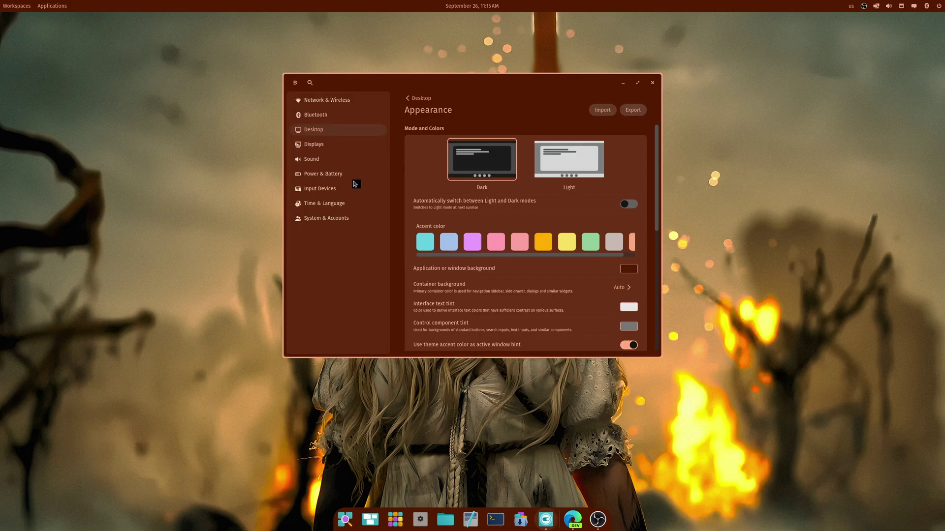
# On Power & Battery, move the Settings window to the top-left and choose High performance power mode
pyautogui.click(347, 175)
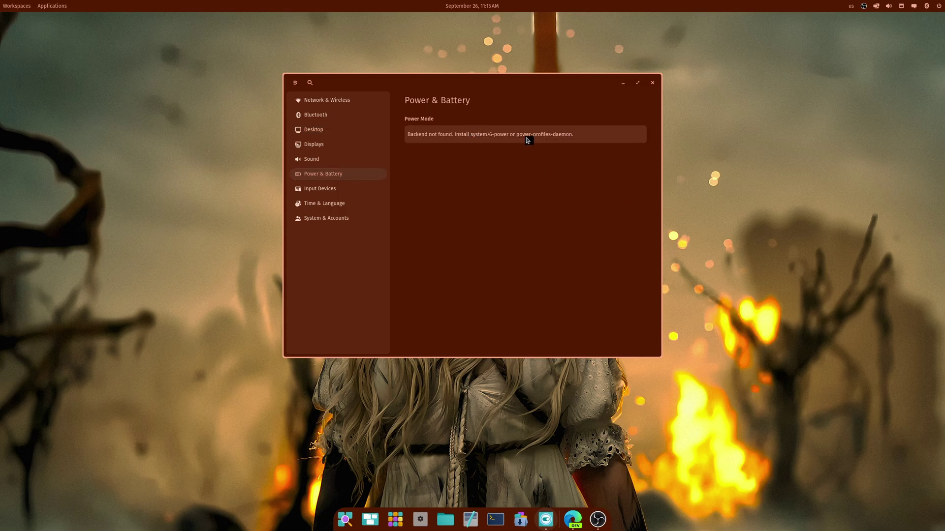
pyautogui.moveTo(483, 90); pyautogui.dragTo(221, 44)
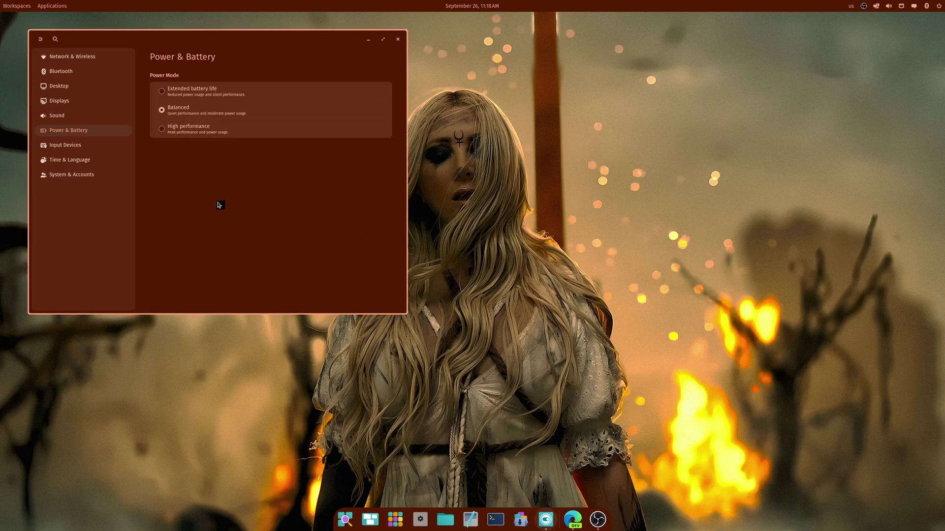
pyautogui.click(201, 131)
# Cycle Bluetooth off and on, connect the ACCENTUM Plus headset, then return to Power & Battery
pyautogui.click(62, 71)
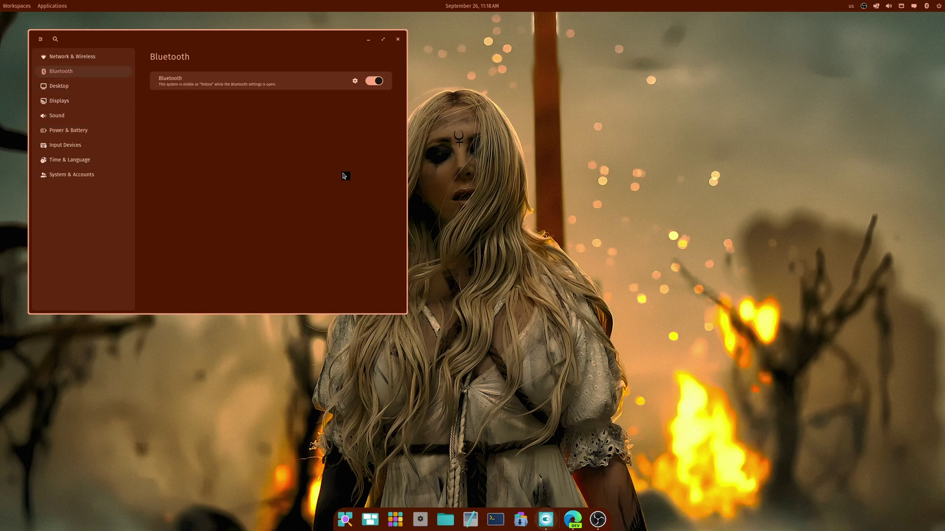
pyautogui.click(375, 80)
pyautogui.click(375, 80)
pyautogui.click(373, 82)
pyautogui.click(373, 82)
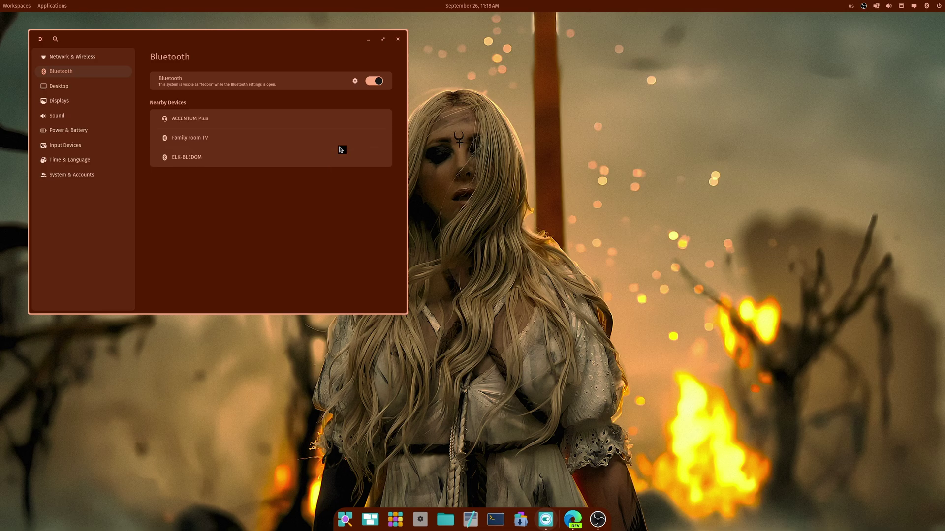
pyautogui.click(200, 118)
pyautogui.click(96, 132)
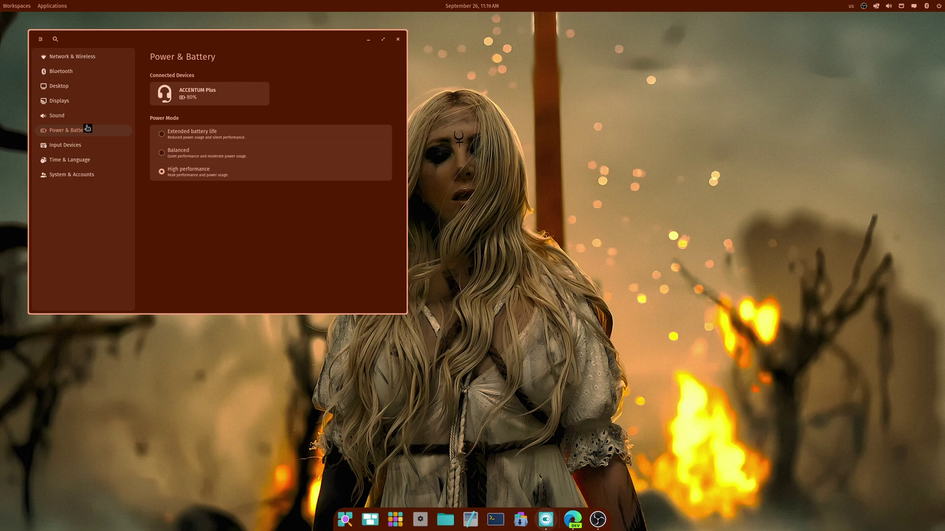
# Check the DualSense controller and ACCENTUM Plus on the Bluetooth page, then return to Power & Battery
pyautogui.click(61, 71)
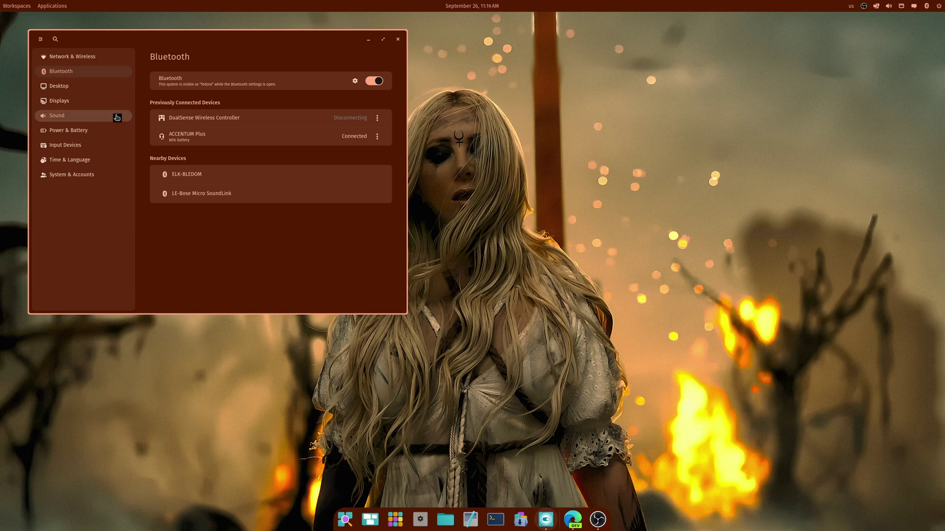
pyautogui.click(78, 131)
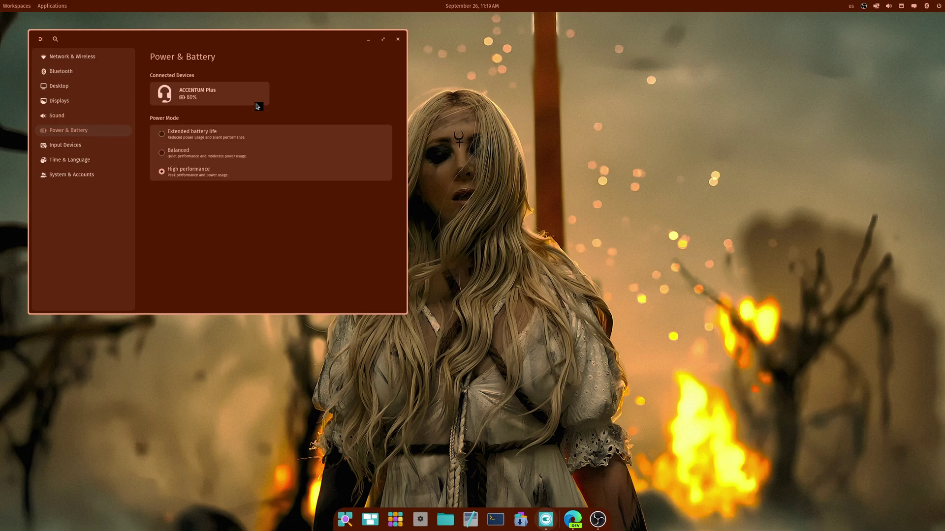
pyautogui.click(62, 73)
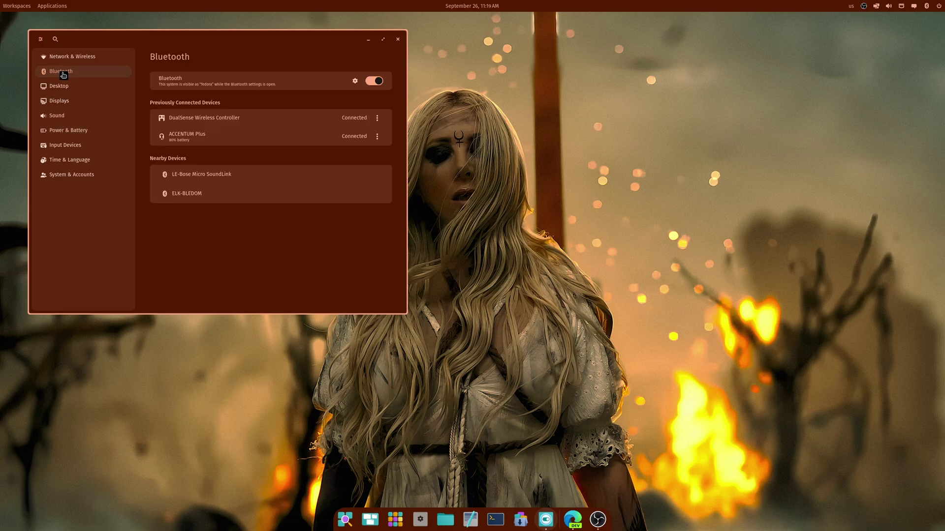
pyautogui.click(69, 129)
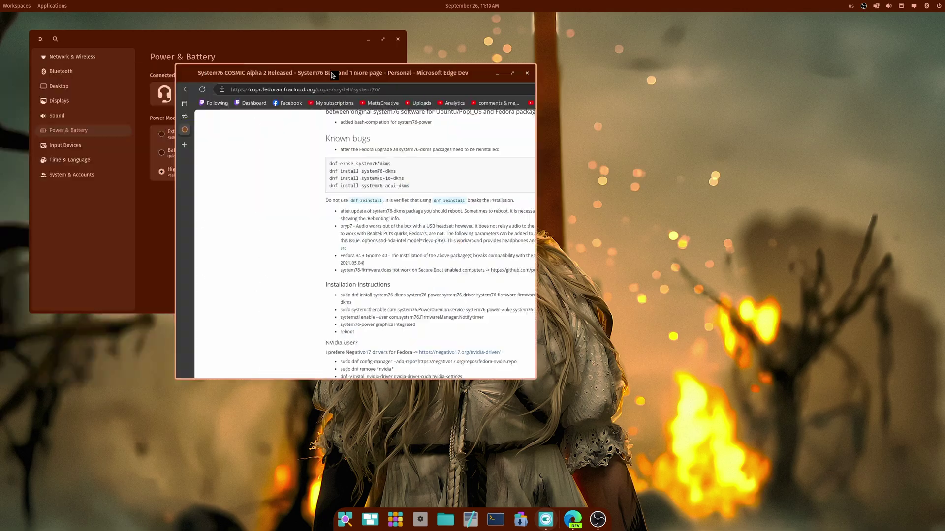
# Move the Edge Dev window aside, then close it and the remaining windows with Super+Q
pyautogui.moveTo(375, 71); pyautogui.dragTo(485, 84)
pyautogui.press('super+q')
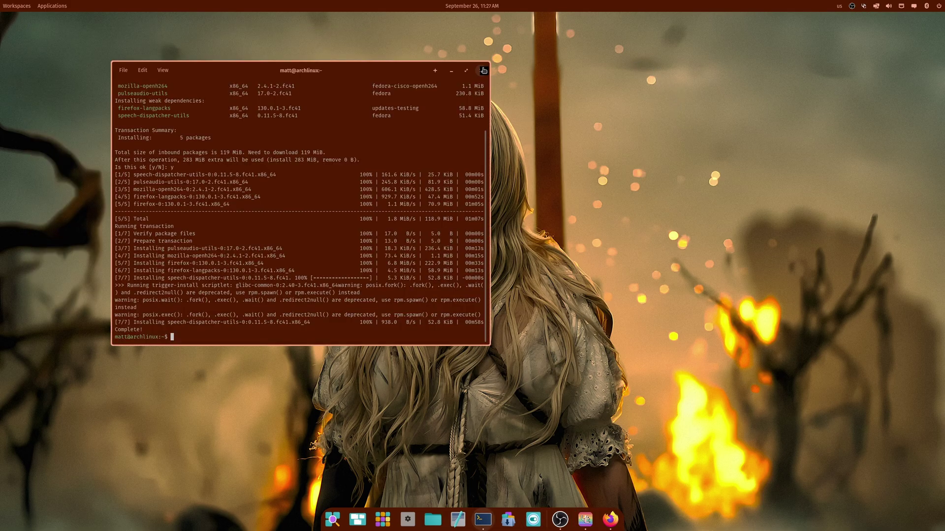
pyautogui.press('super+q')
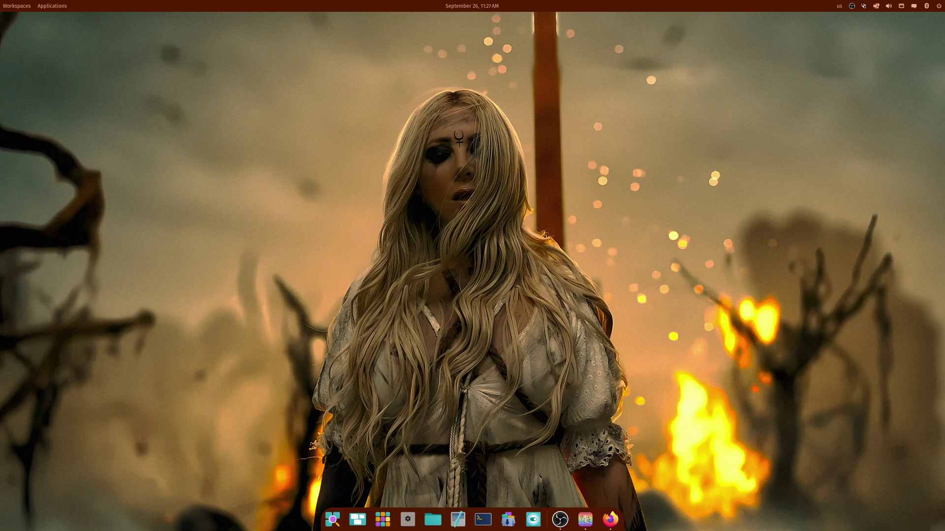
# Reopen Settings on the Sound page and browse the Output Profile list, keeping the current profile
pyautogui.click(532, 519)
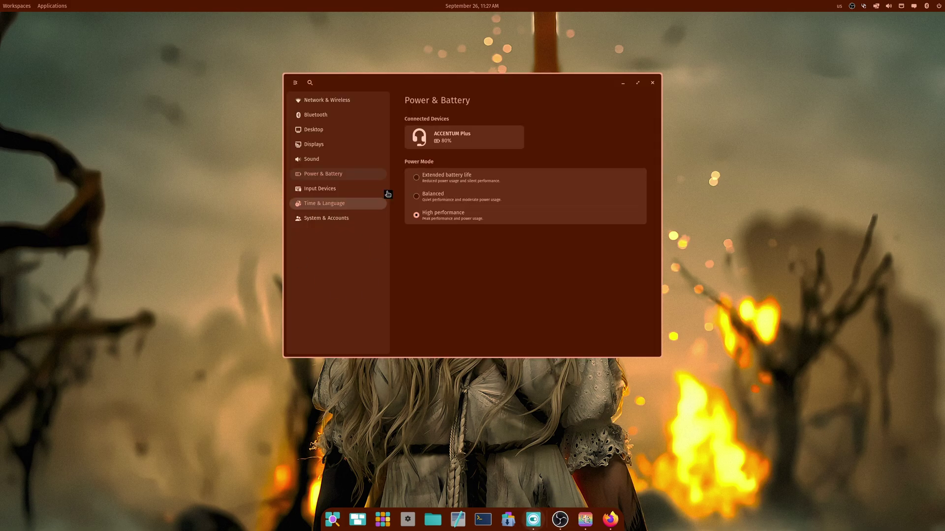
pyautogui.click(311, 159)
pyautogui.moveTo(445, 83); pyautogui.dragTo(421, 87)
pyautogui.click(617, 178)
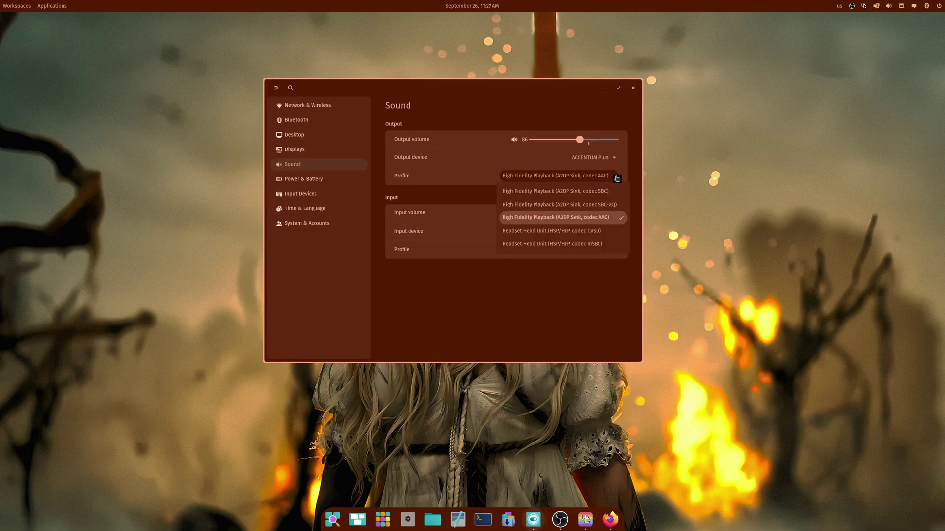
pyautogui.click(617, 178)
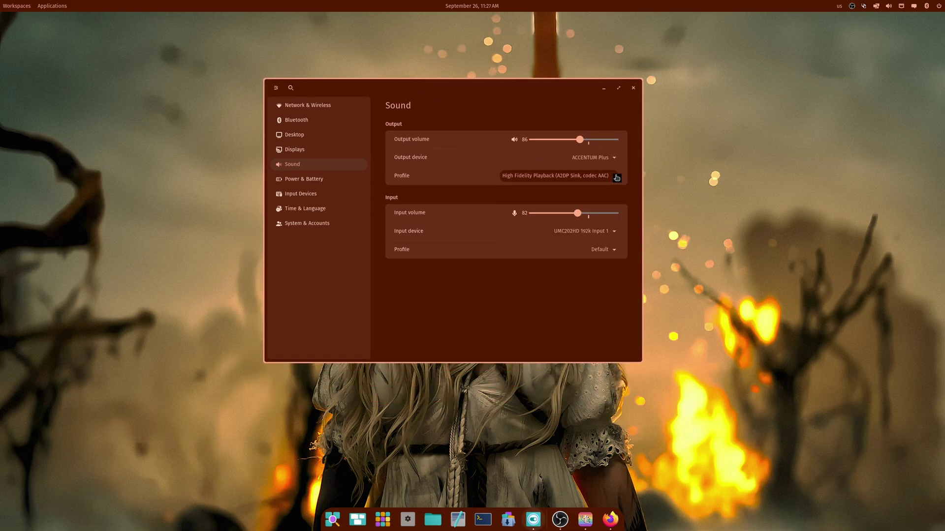
pyautogui.click(603, 181)
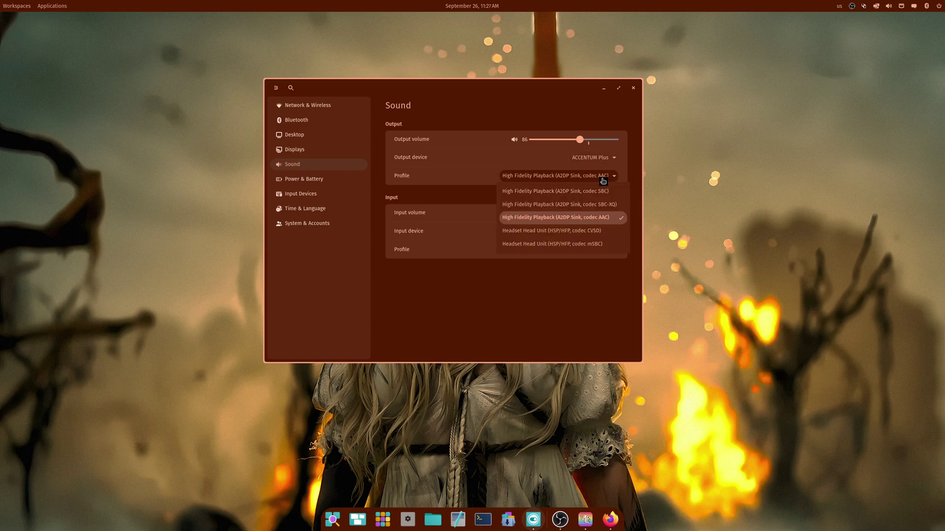
pyautogui.click(603, 181)
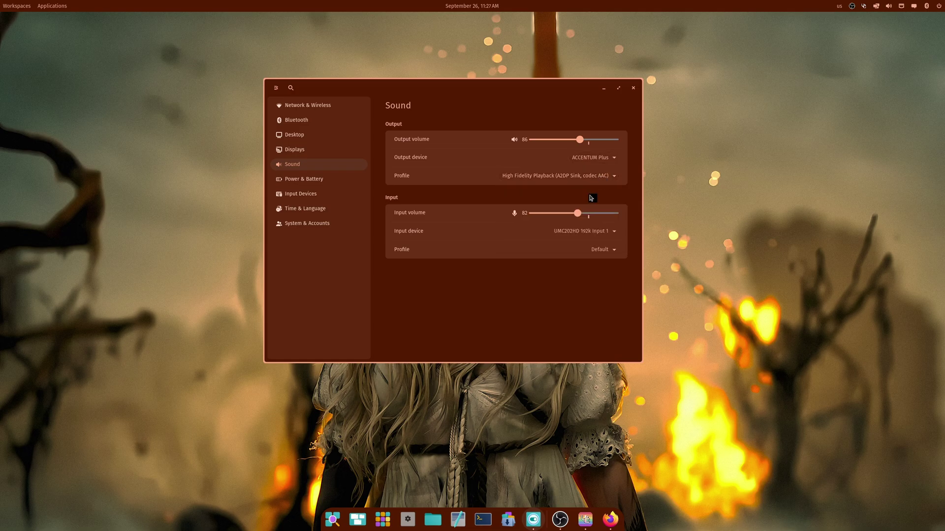
# Raise the output volume from 86 to 99 and recheck the output profile list unchanged
pyautogui.click(587, 516)
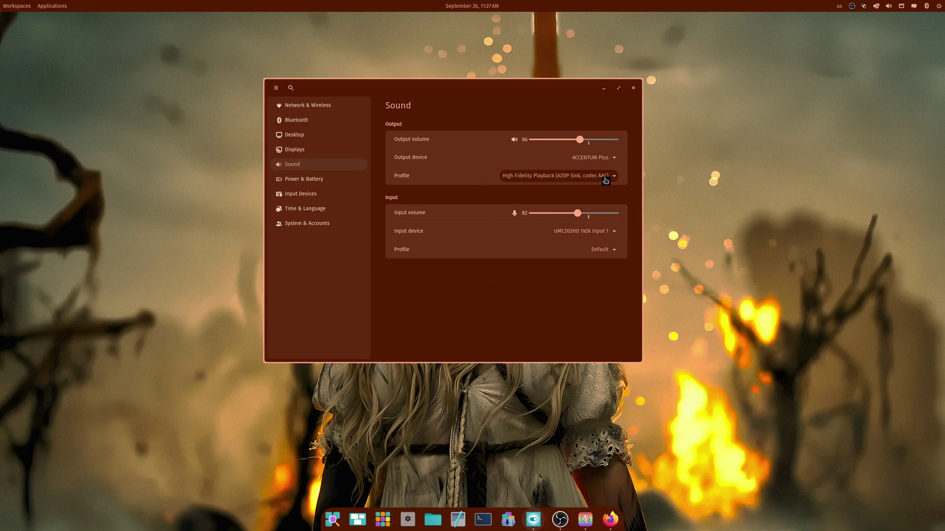
pyautogui.moveTo(579, 139); pyautogui.dragTo(586, 141)
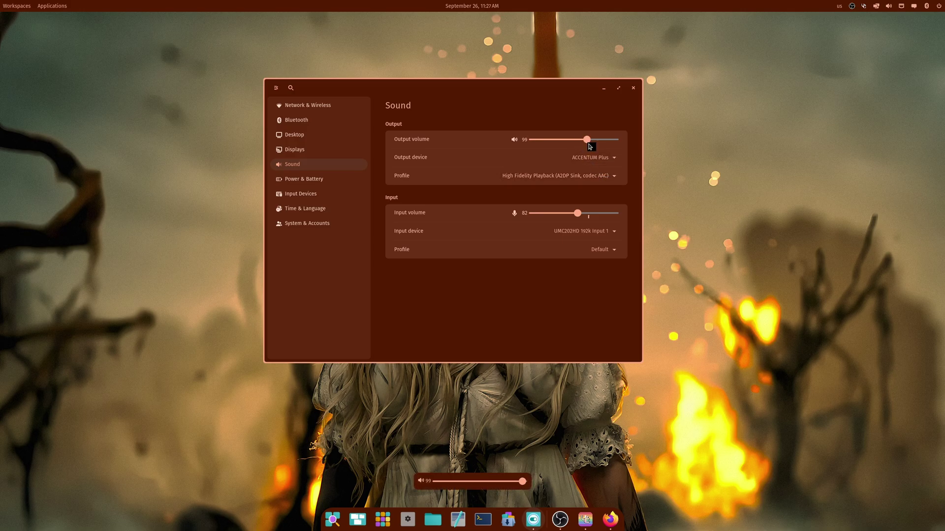
pyautogui.click(609, 183)
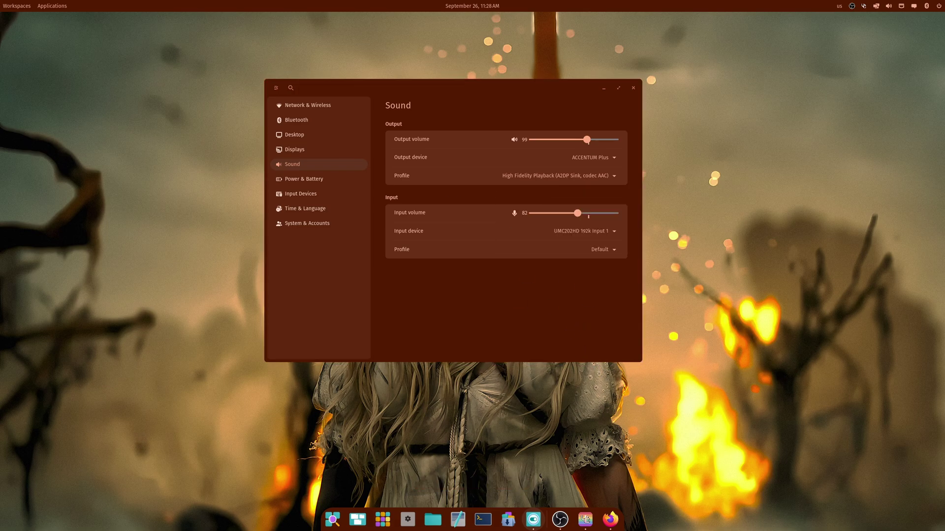
pyautogui.click(587, 178)
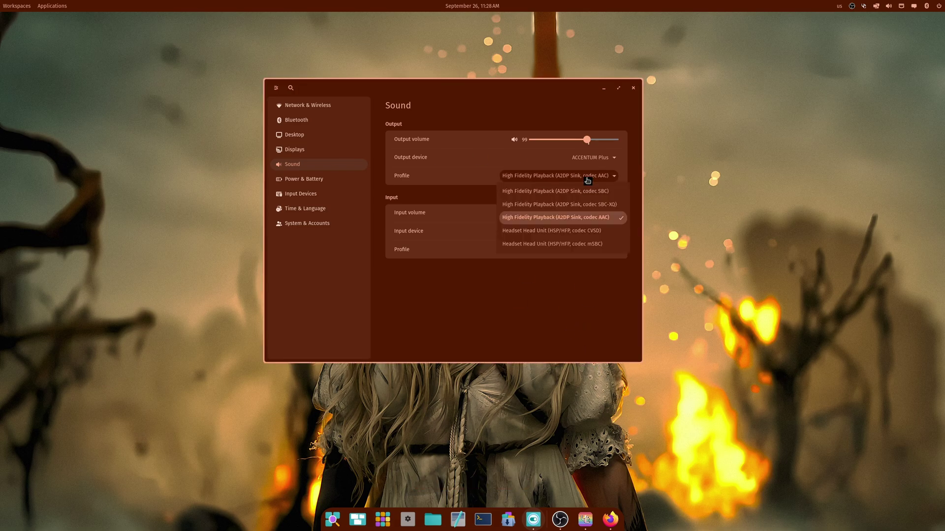
pyautogui.click(587, 180)
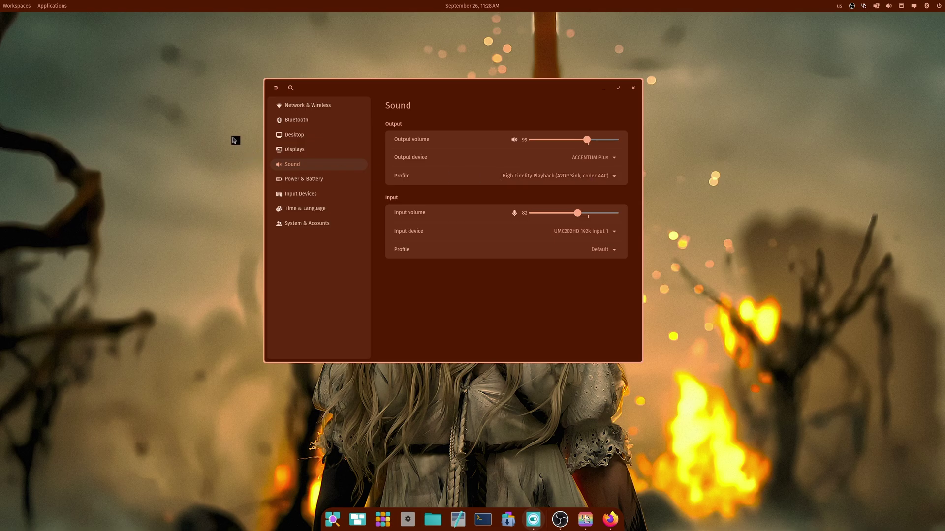
# Switch the sound output device to UMC202HD 192k Line A
pyautogui.click(211, 137)
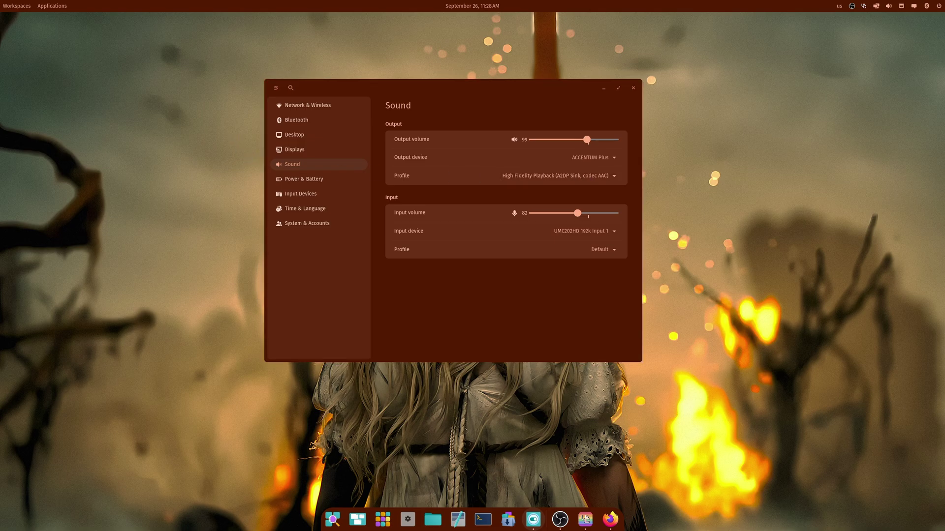
pyautogui.click(364, 239)
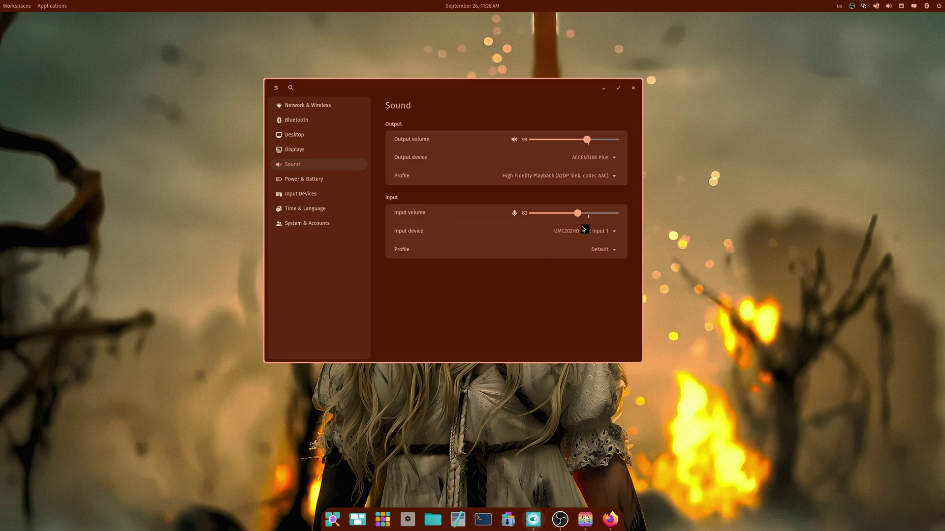
pyautogui.click(611, 177)
pyautogui.click(612, 177)
pyautogui.click(612, 158)
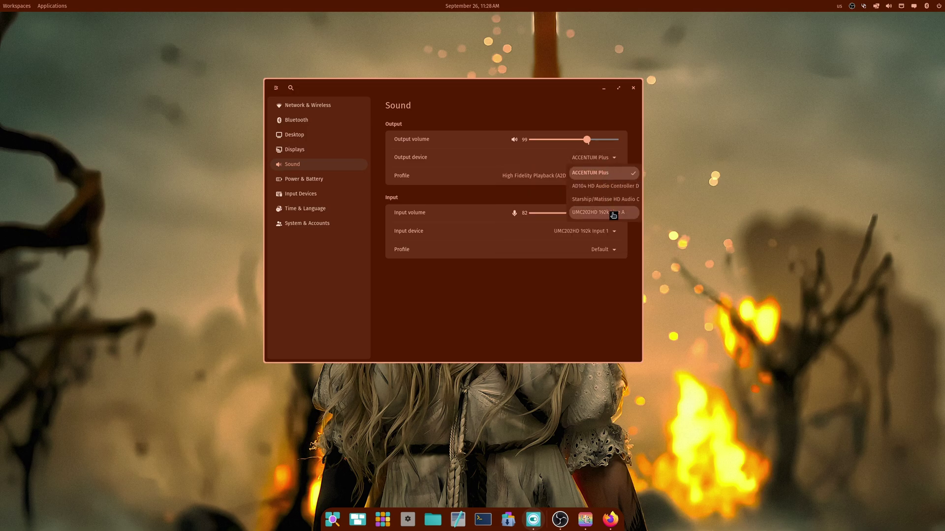
pyautogui.click(554, 323)
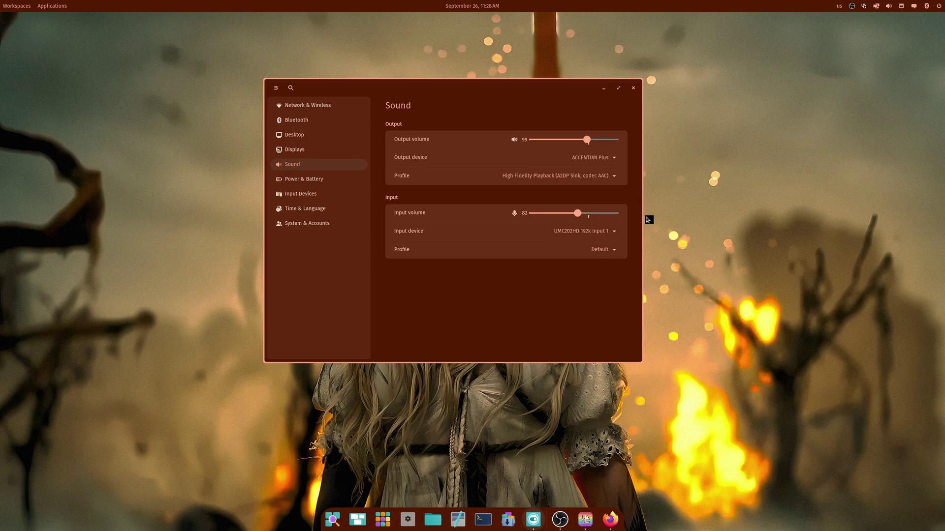
pyautogui.click(597, 158)
pyautogui.click(597, 213)
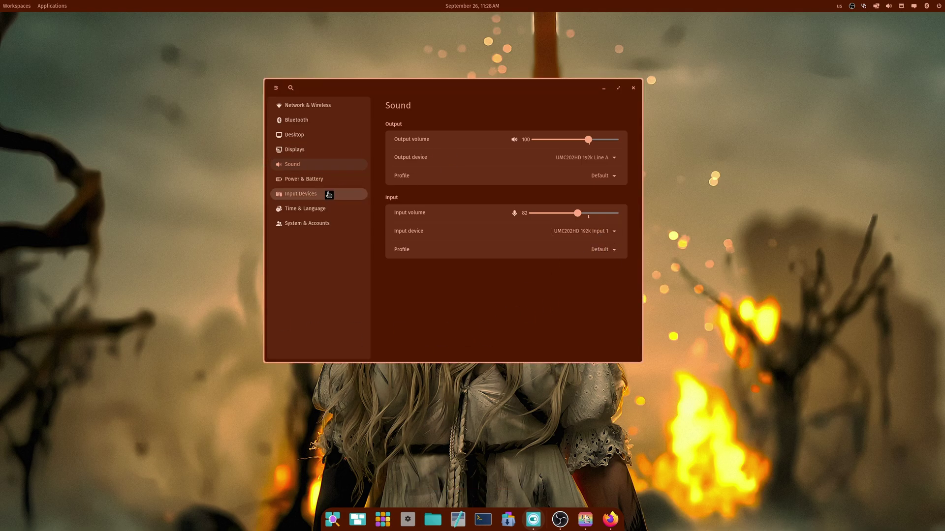
# Check the Wi-Fi networks and wired adapter enp38s0's Wired connection 1, then return to the Network & Wireless overview
pyautogui.click(305, 105)
pyautogui.click(511, 138)
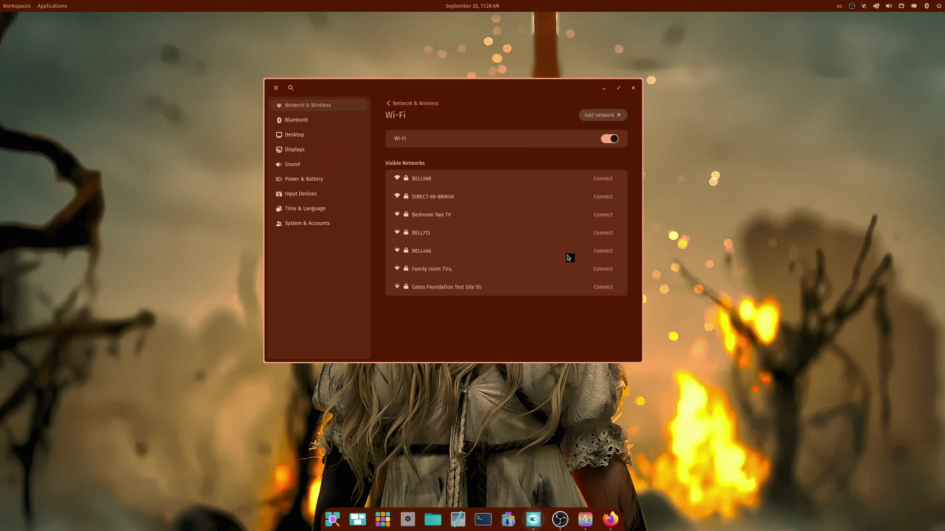
pyautogui.click(389, 104)
pyautogui.click(463, 166)
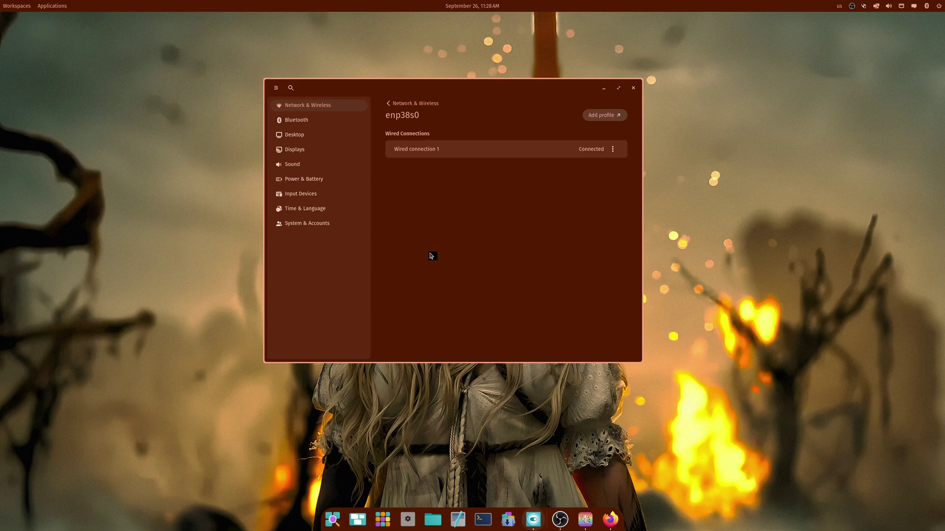
pyautogui.click(393, 104)
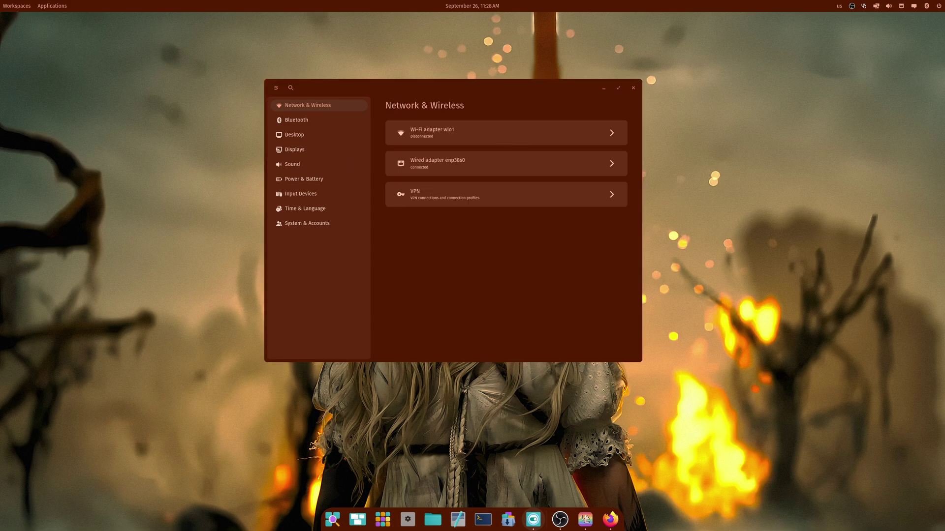
# Open Displays and select the 27.2" DP-3 monitor, showing 2560x1440 at 165.00 Hz, 100% scale
pyautogui.click(275, 153)
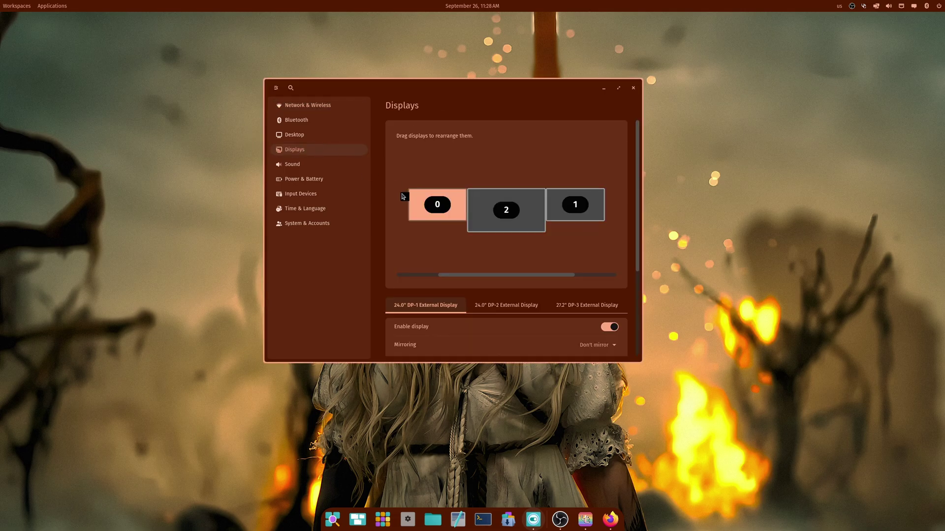
pyautogui.scroll(-3, 385, 291)
pyautogui.scroll(-2, 382, 299)
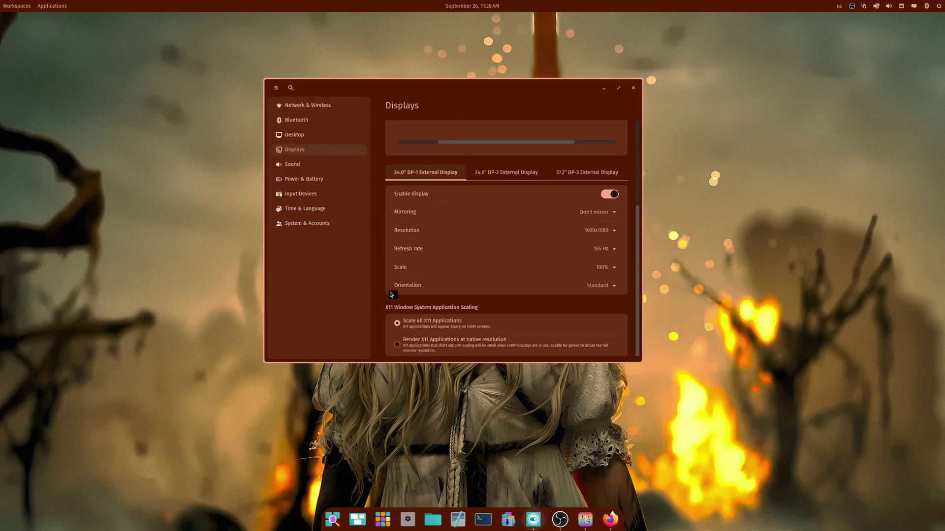
pyautogui.scroll(2, 541, 267)
pyautogui.click(492, 140)
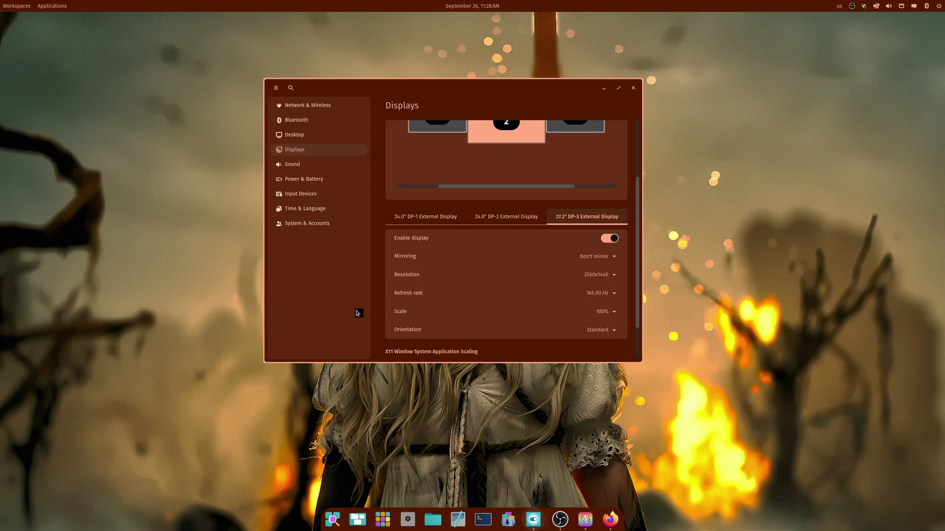
pyautogui.scroll(-1, 378, 311)
pyautogui.scroll(-1, 378, 312)
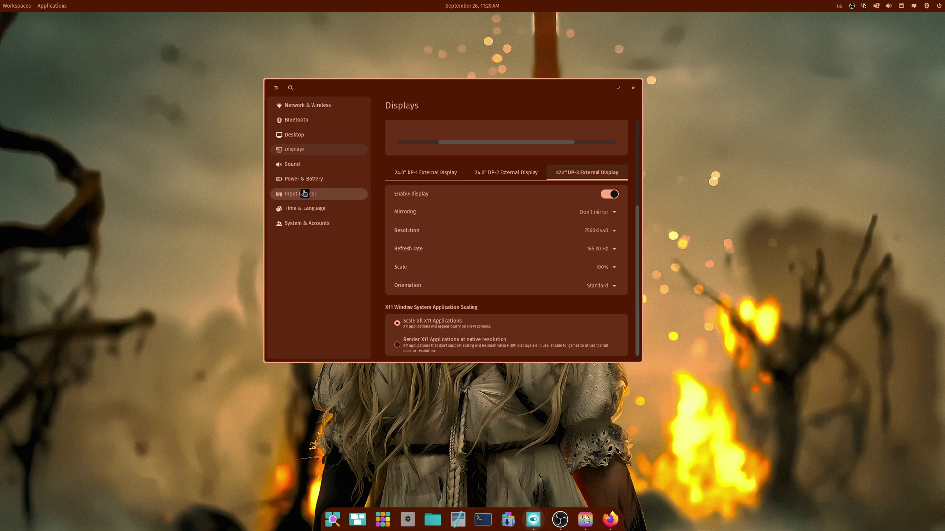
# On Date & Time, toggle the top-panel date off and back on, then enable Show seconds
pyautogui.click(309, 209)
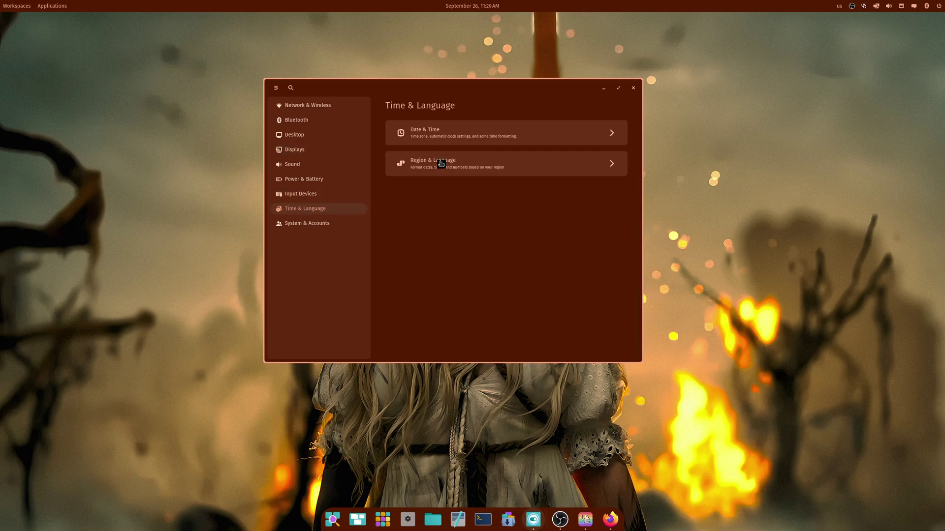
pyautogui.click(451, 137)
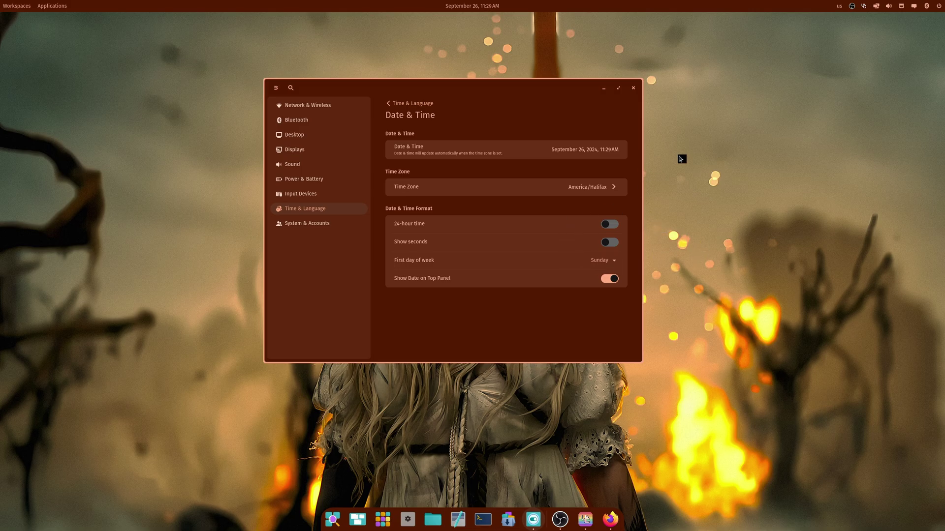
pyautogui.click(610, 279)
pyautogui.click(611, 279)
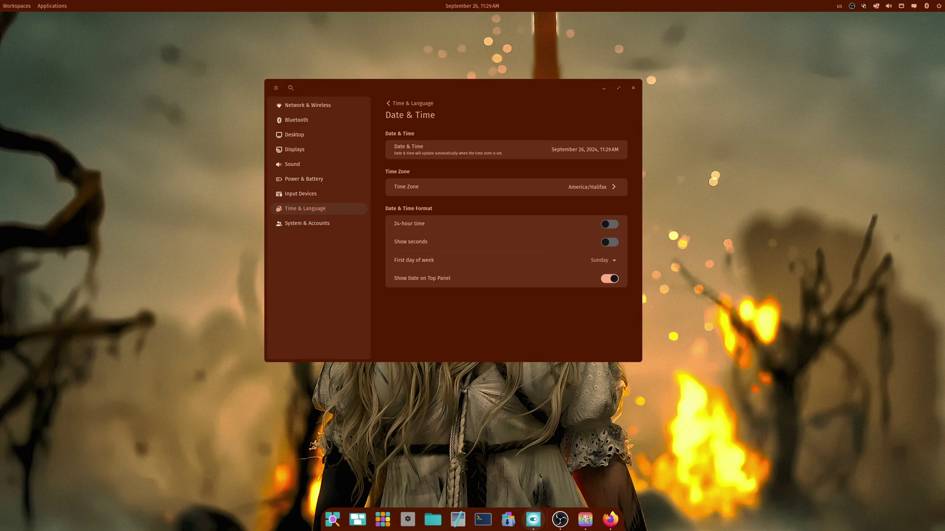
pyautogui.click(608, 243)
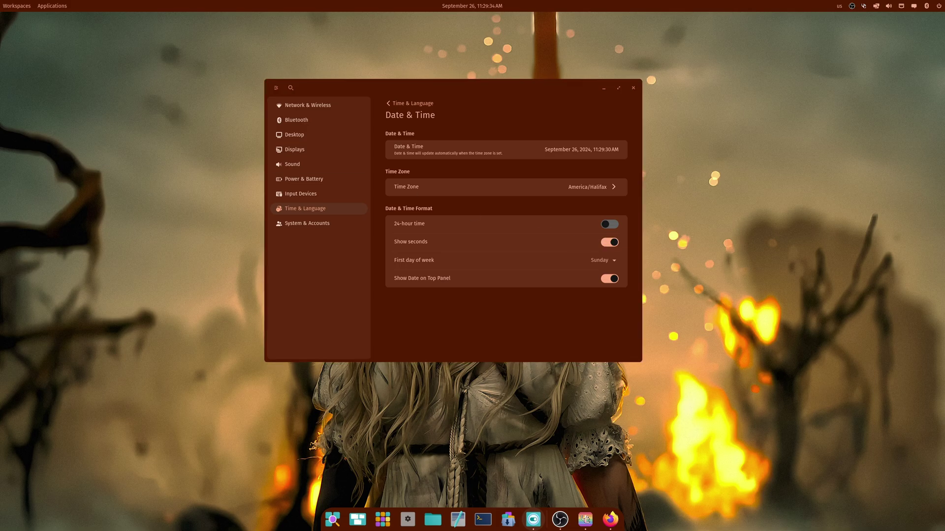
# Go to Desktop and open its Window management page
pyautogui.click(282, 138)
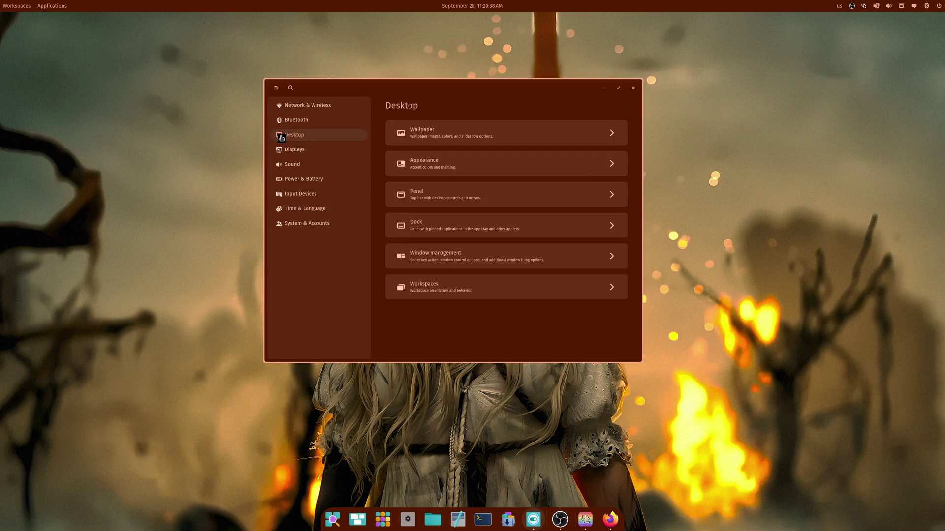
pyautogui.click(462, 262)
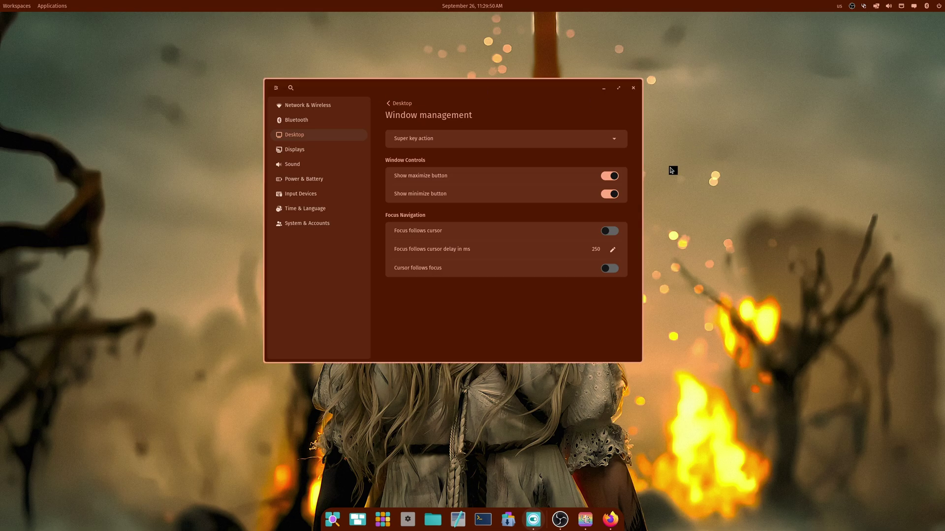
# Enable Focus follows cursor and Cursor follows focus, then move the Settings window further left
pyautogui.click(609, 231)
pyautogui.click(610, 268)
pyautogui.moveTo(419, 87); pyautogui.dragTo(326, 81)
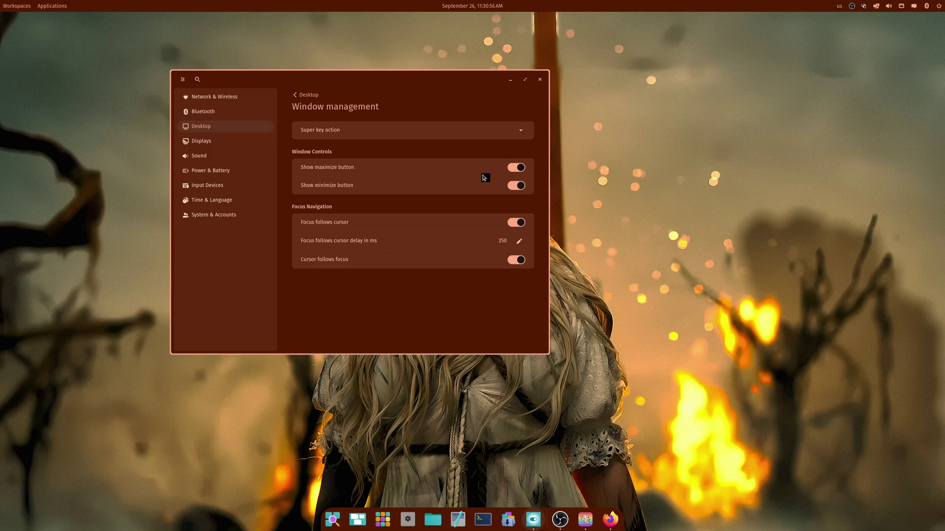
# Maximize the COSMIC Settings window, leaving the Super key action as it was
pyautogui.click(520, 130)
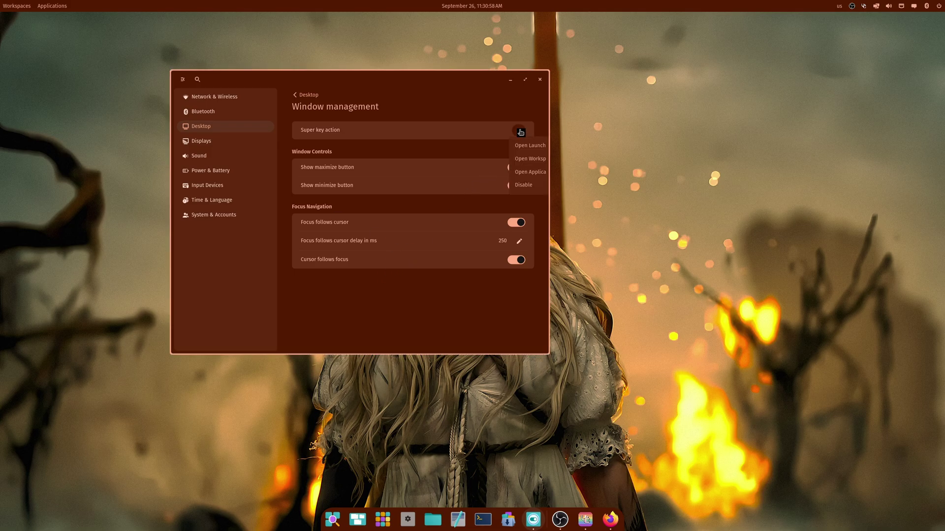
pyautogui.click(525, 79)
pyautogui.click(525, 79)
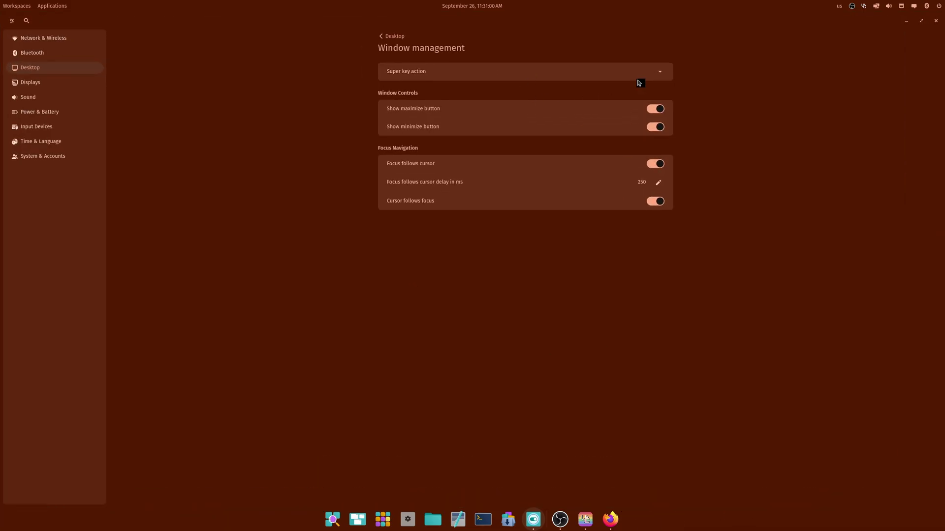
pyautogui.click(661, 72)
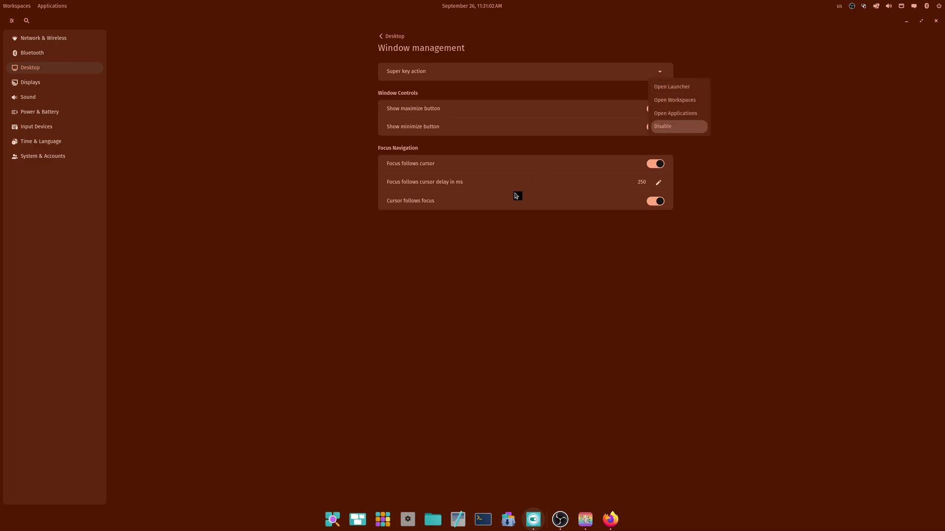
pyautogui.click(412, 265)
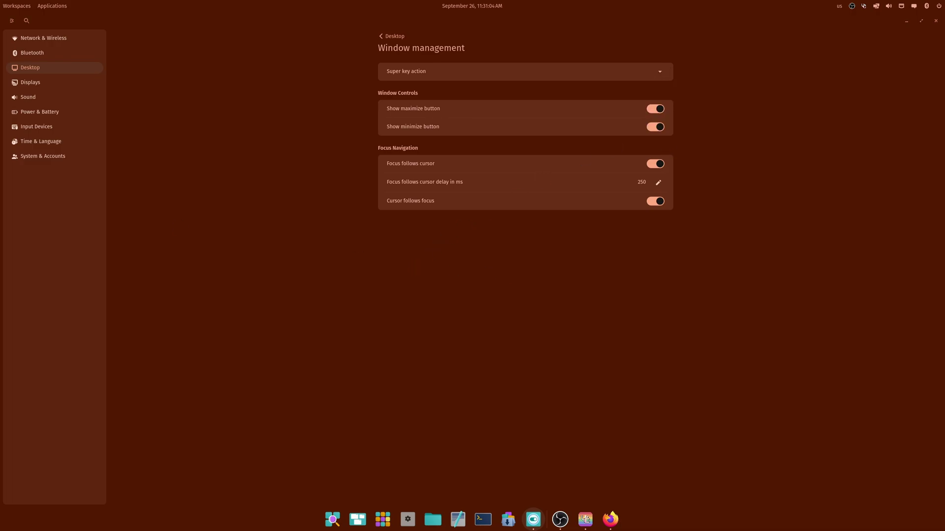
# Go back to the Desktop settings list and open the Appearance page
pyautogui.click(38, 69)
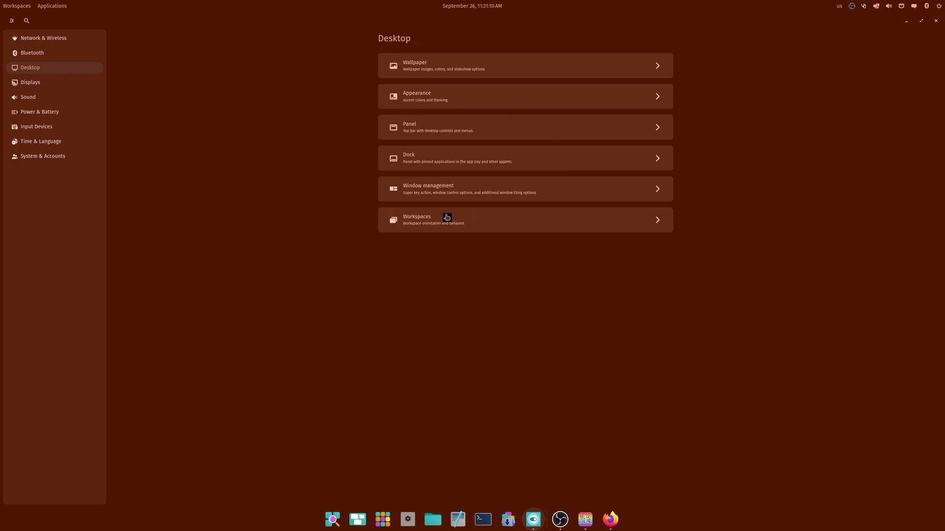
pyautogui.click(463, 104)
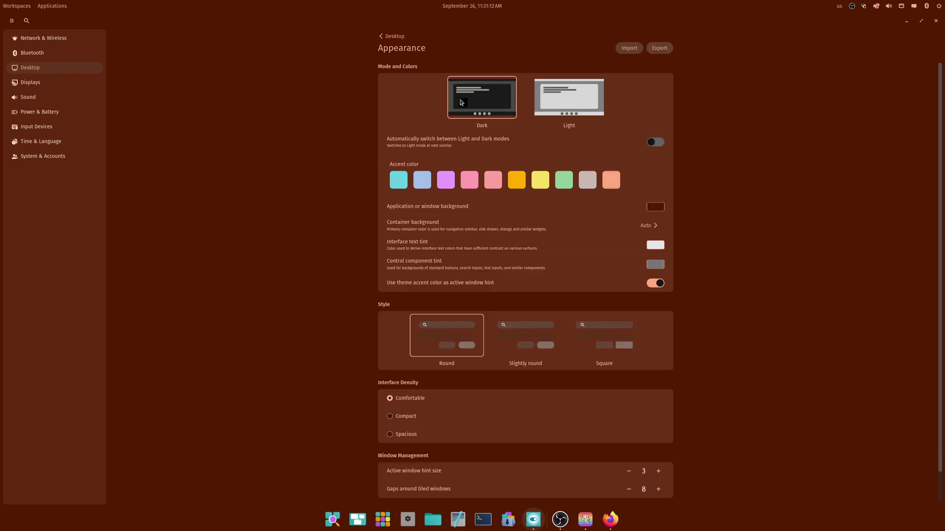
pyautogui.scroll(-2, 371, 265)
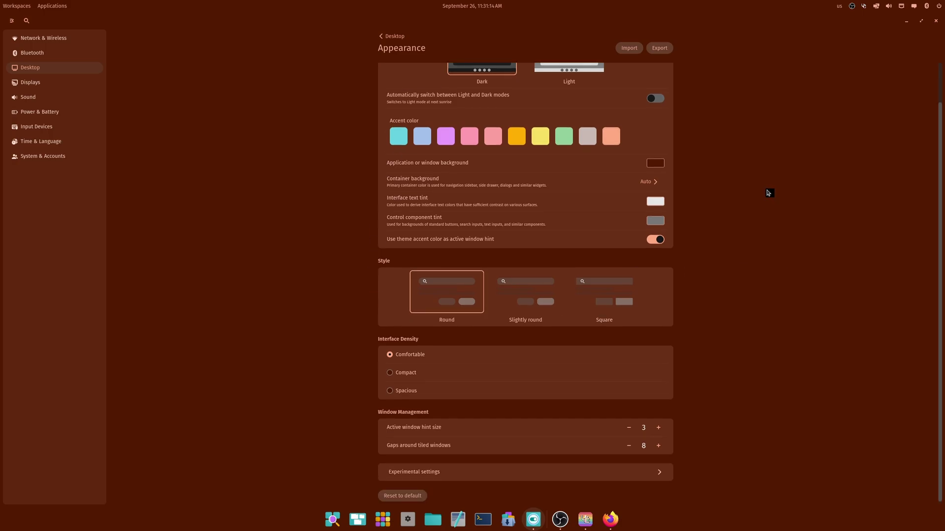
pyautogui.scroll(2, 763, 174)
pyautogui.scroll(-2, 767, 231)
# Try Compact, Spacious and Comfortable interface density, settling on Spacious
pyautogui.click(407, 375)
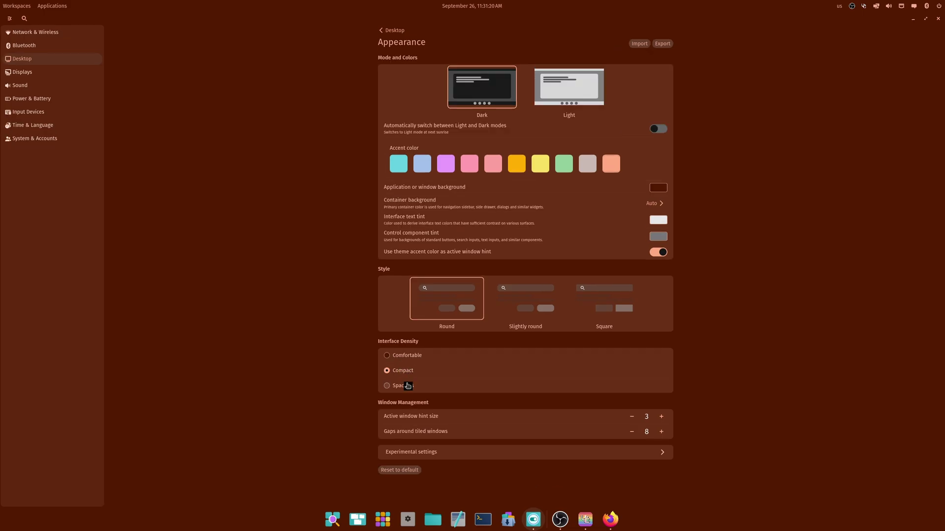
pyautogui.click(407, 386)
pyautogui.click(410, 398)
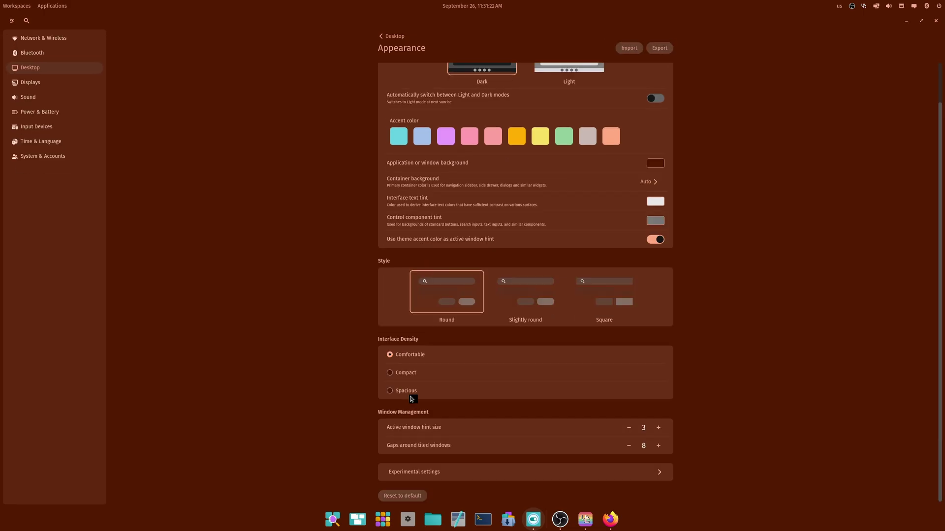
pyautogui.click(412, 398)
pyautogui.scroll(-2, 774, 308)
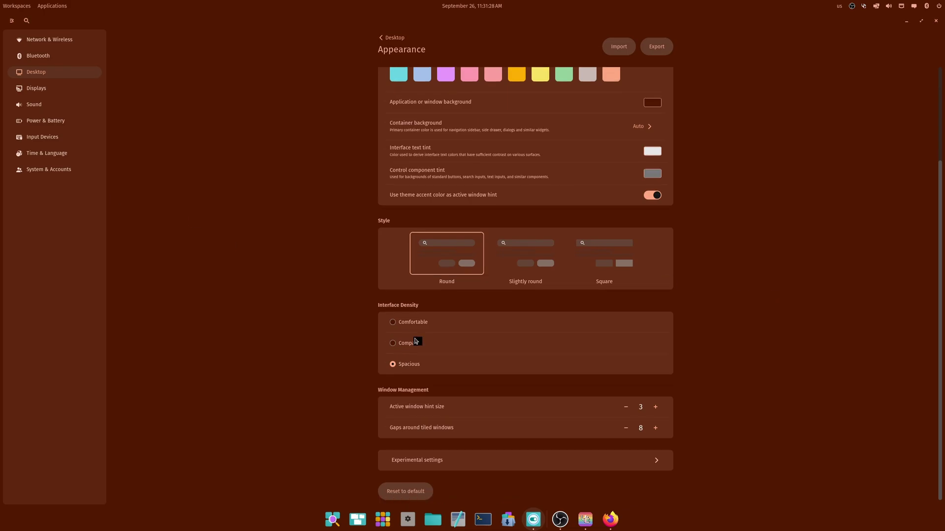
pyautogui.scroll(3, 723, 372)
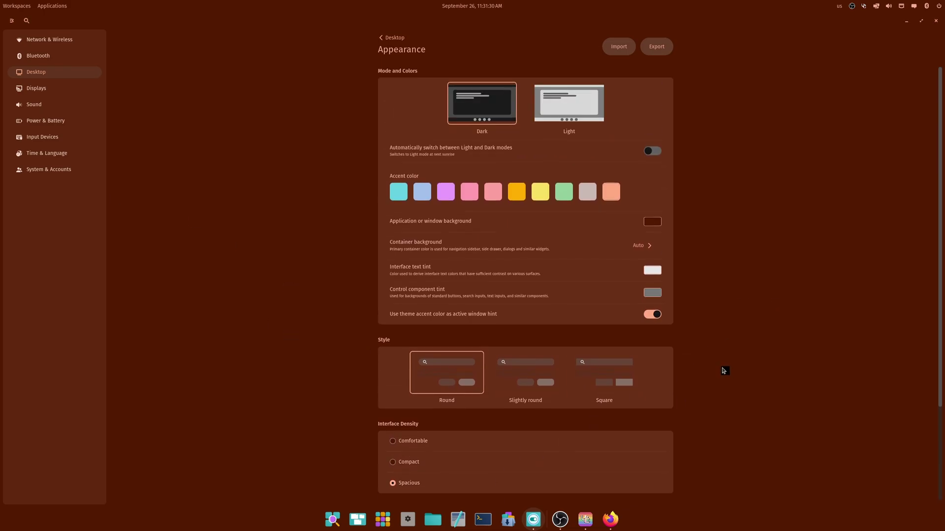
pyautogui.scroll(-3, 724, 374)
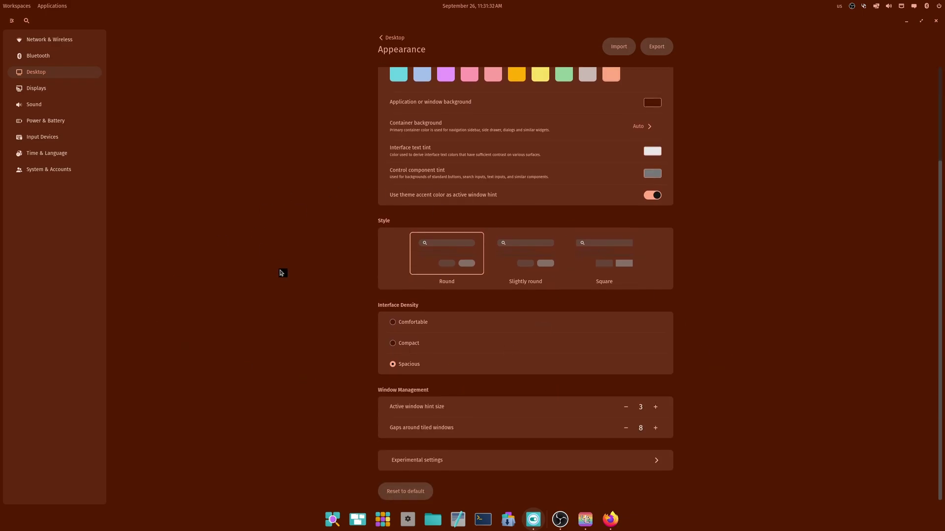
pyautogui.scroll(2, 713, 342)
pyautogui.scroll(-2, 713, 341)
pyautogui.scroll(2, 714, 349)
pyautogui.scroll(-2, 714, 349)
# Close Settings, open Files full screen on Home, and start an empty search
pyautogui.click(935, 21)
pyautogui.click(431, 520)
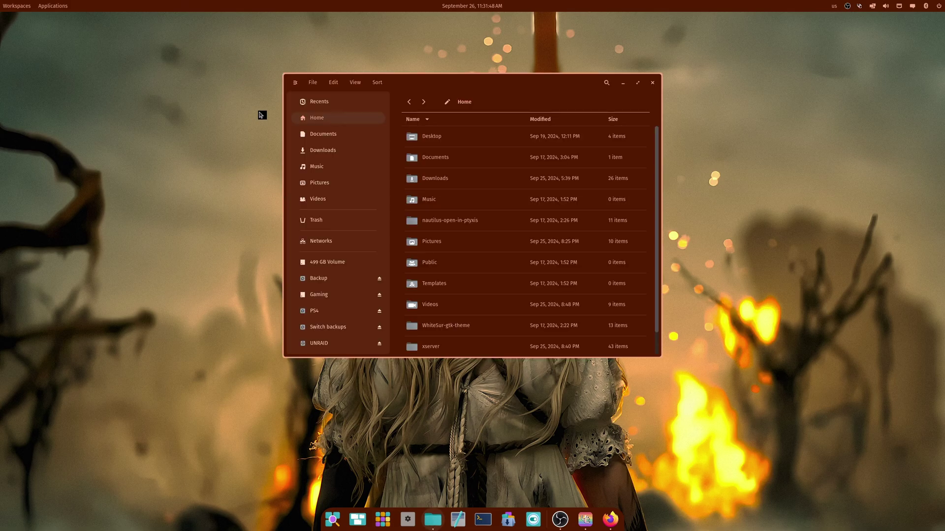
pyautogui.moveTo(424, 85); pyautogui.dragTo(405, 2)
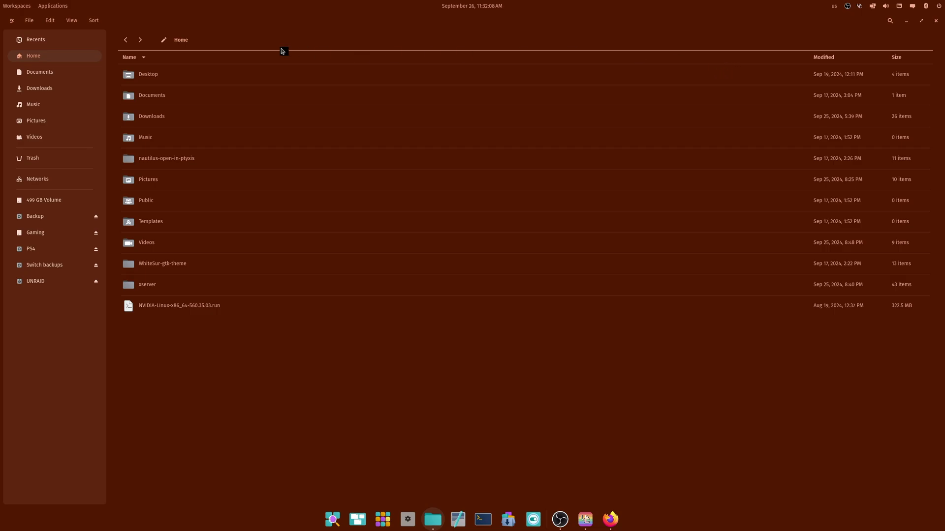
pyautogui.click(890, 20)
# Show Home in grid view with hidden files like .cache and .config visible
pyautogui.click(70, 22)
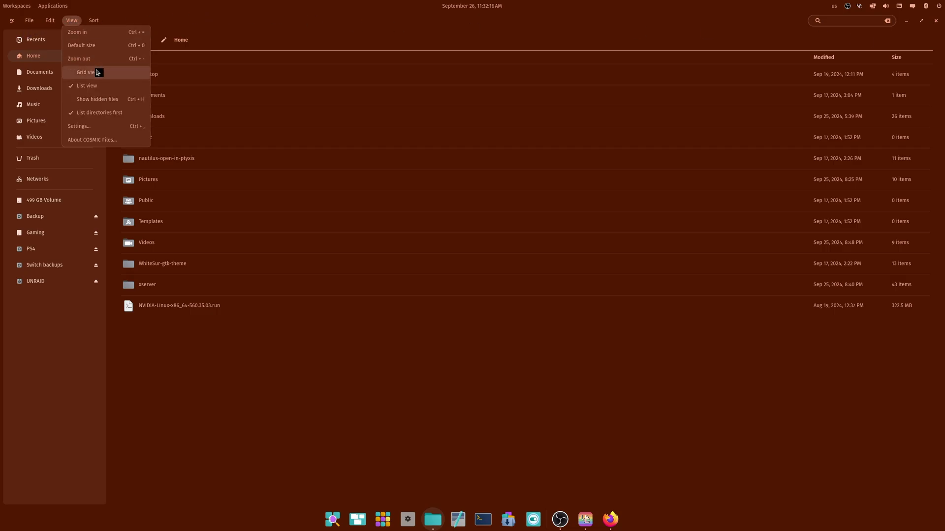
pyautogui.click(96, 72)
pyautogui.click(73, 23)
pyautogui.click(100, 87)
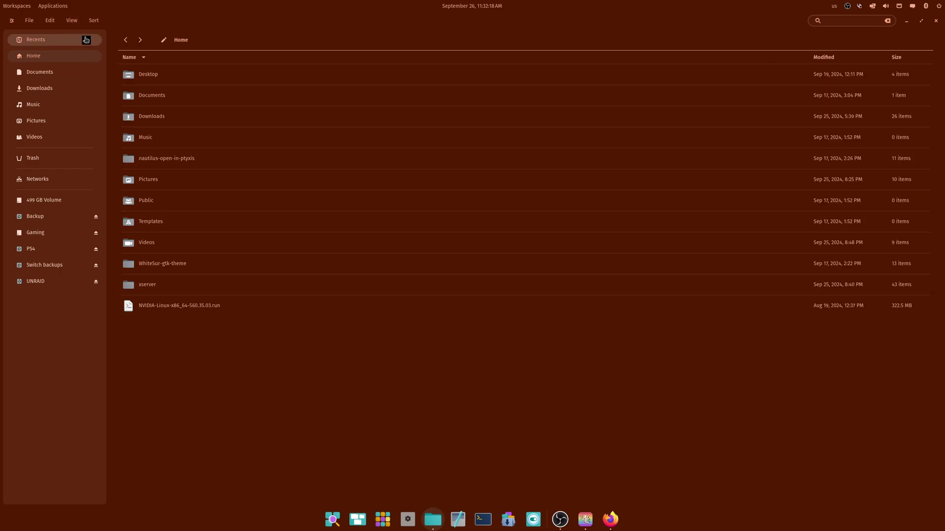
pyautogui.click(71, 20)
pyautogui.click(97, 99)
pyautogui.click(72, 22)
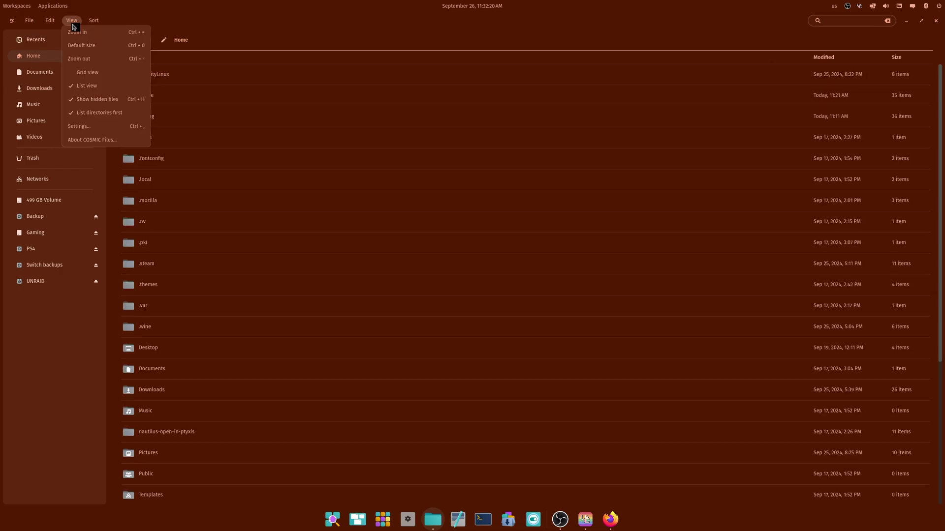
pyautogui.click(93, 72)
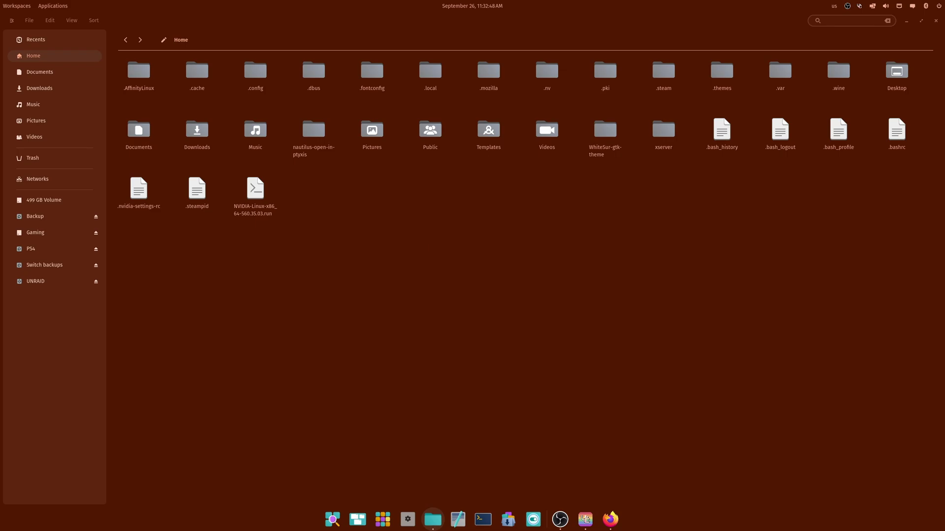
# Open Pictures and show details for RebornFromFire.png, previewing it full size then closing it
pyautogui.click(36, 121)
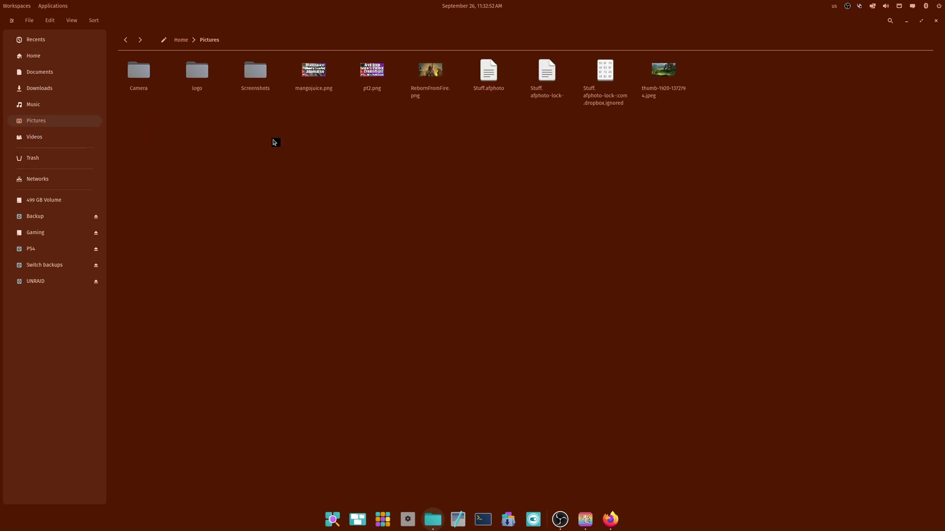
pyautogui.rightClick(435, 75)
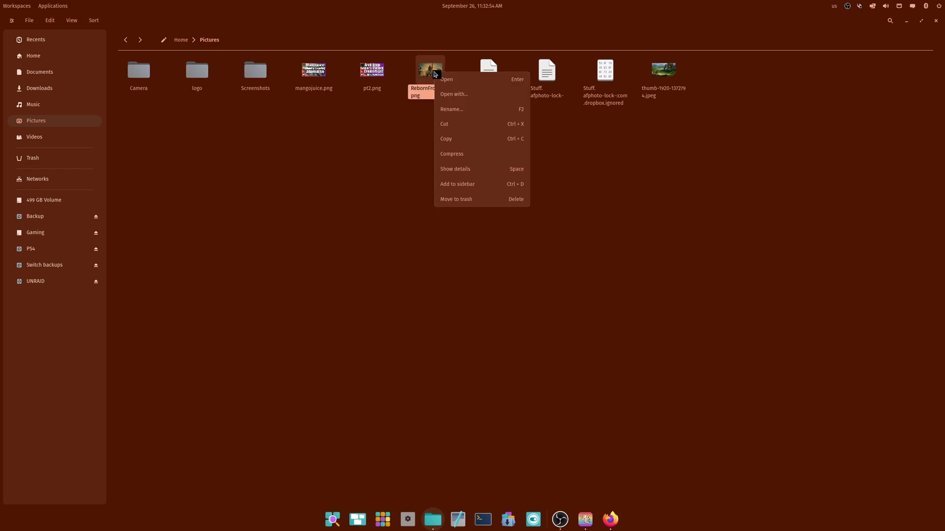
pyautogui.press('space')
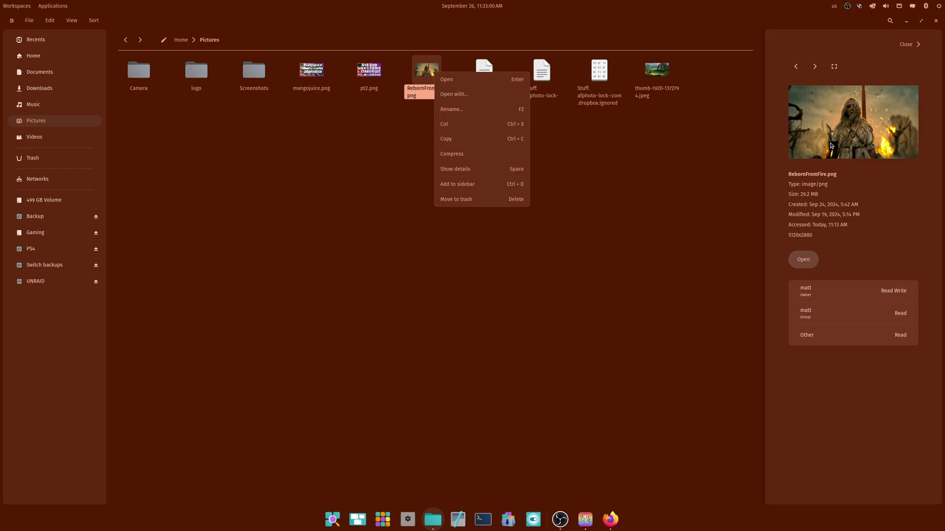
pyautogui.click(673, 247)
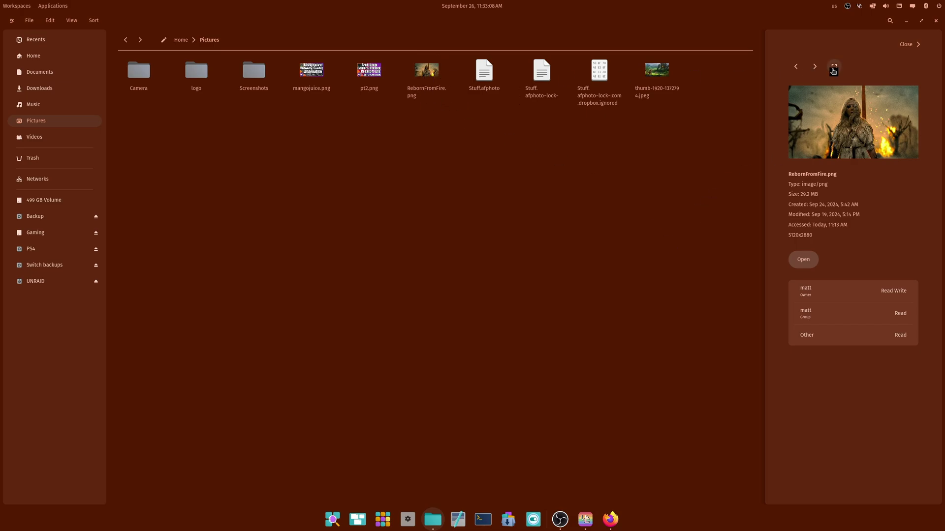
pyautogui.click(834, 66)
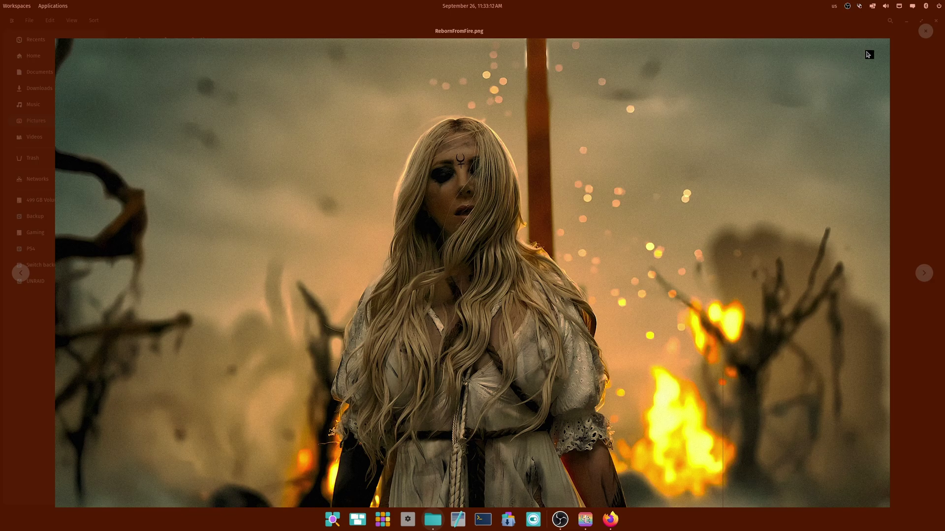
pyautogui.click(924, 35)
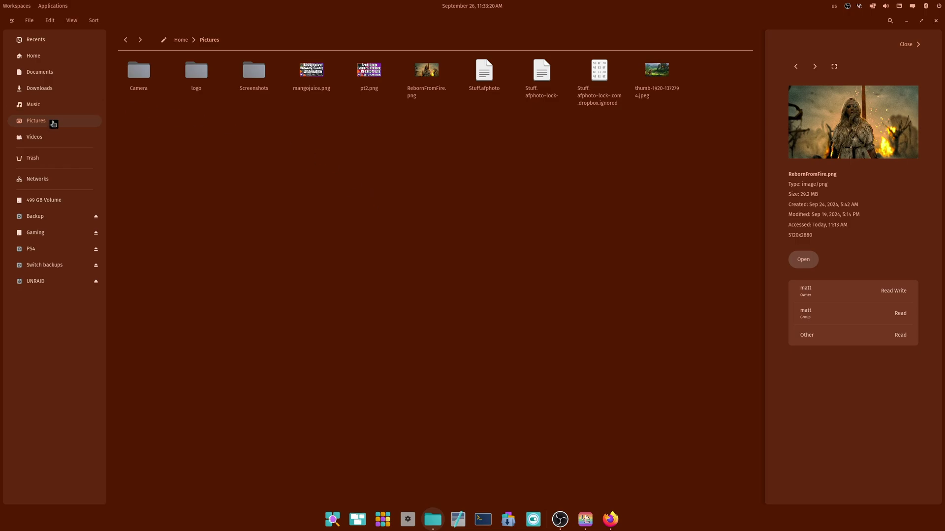
# Open Downloads, briefly checking the cider-client package and the Documents folder
pyautogui.click(48, 90)
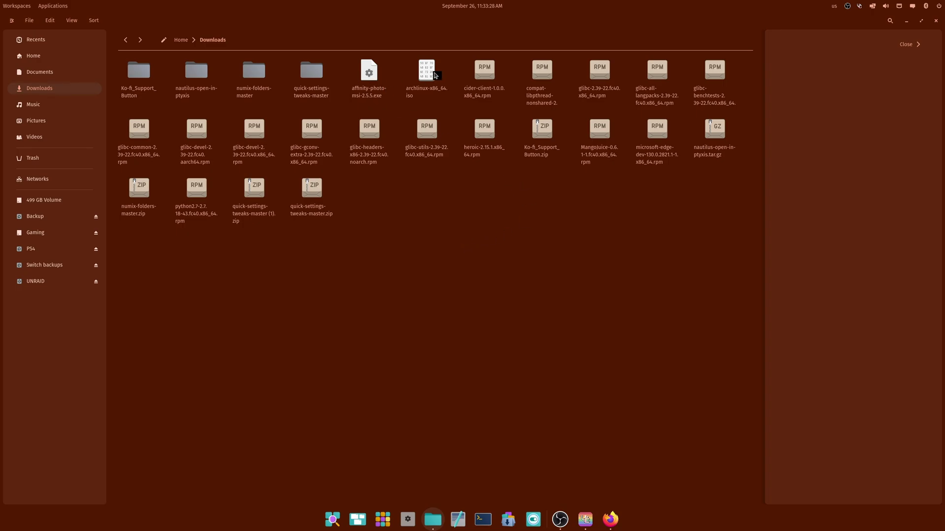
pyautogui.rightClick(471, 75)
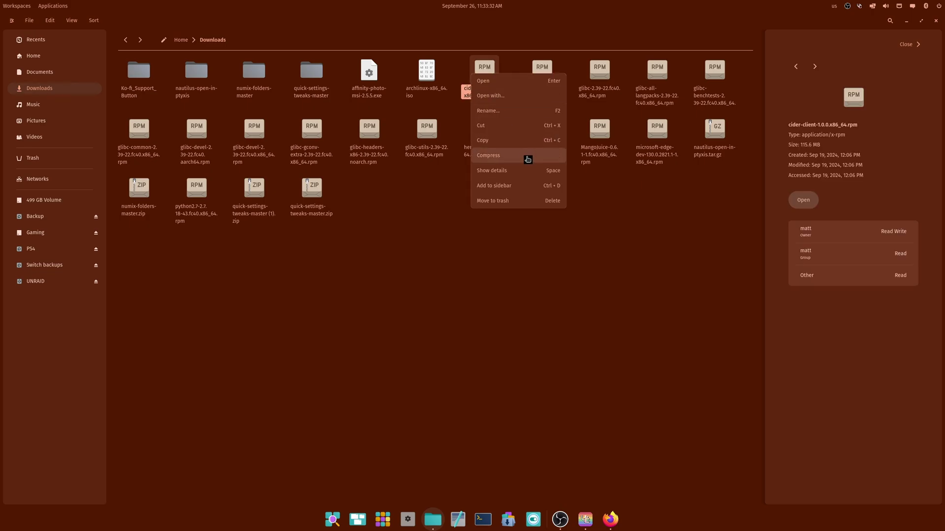
pyautogui.click(545, 241)
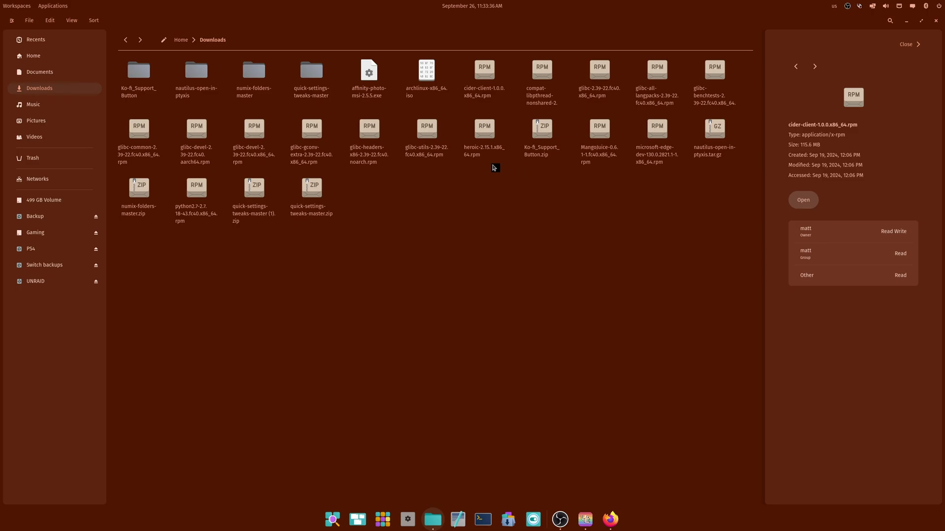
pyautogui.click(54, 72)
pyautogui.click(50, 88)
# Extract numix-folders-master.zip here, creating a numix-folders-master (Copy 1) folder
pyautogui.click(147, 195)
pyautogui.rightClick(147, 196)
pyautogui.click(186, 194)
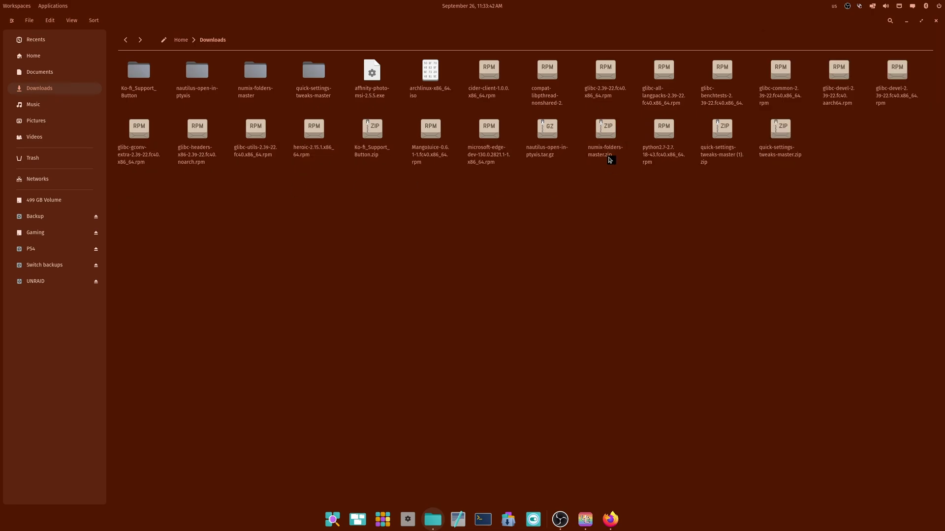
pyautogui.rightClick(608, 156)
pyautogui.click(686, 220)
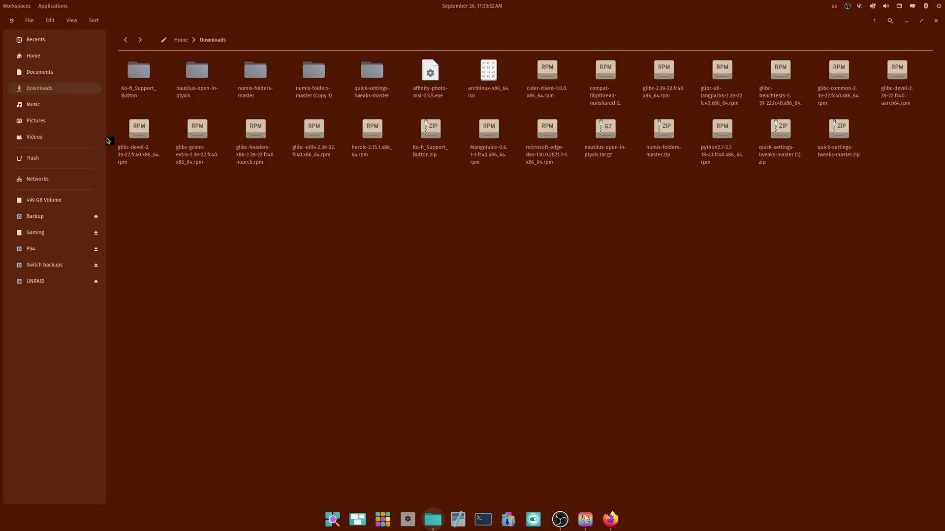
# Open the Backup drive via Networks and bookmark its Music folder with Ctrl+D
pyautogui.click(98, 179)
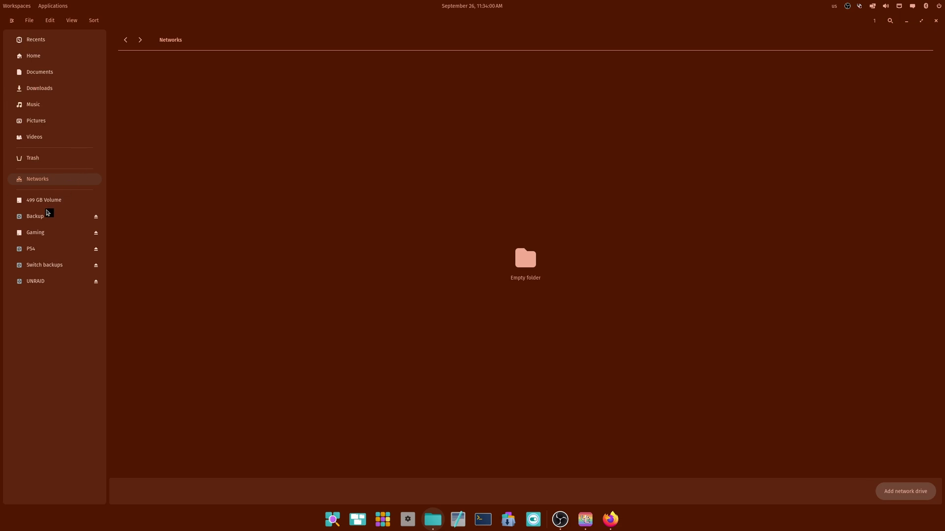
pyautogui.click(47, 217)
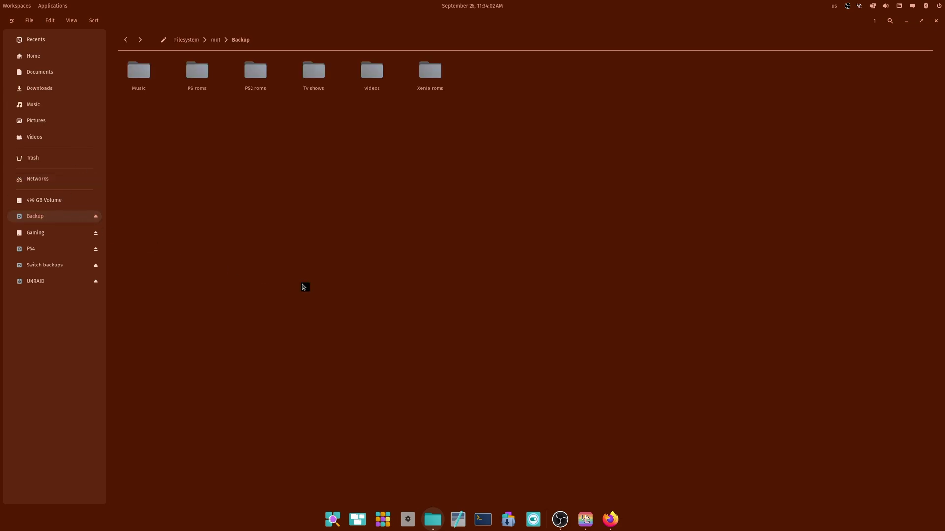
pyautogui.click(142, 74)
pyautogui.press('space')
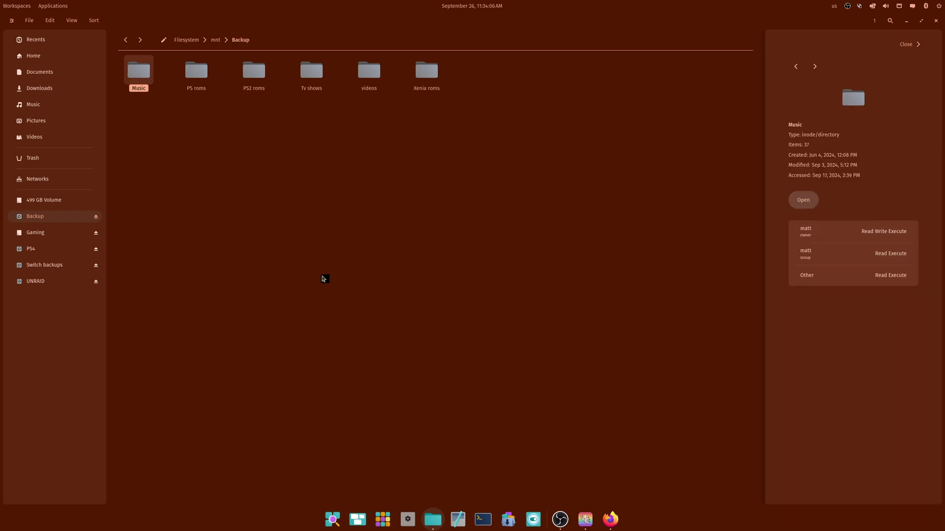
pyautogui.hotkey('ctrl', 'd')
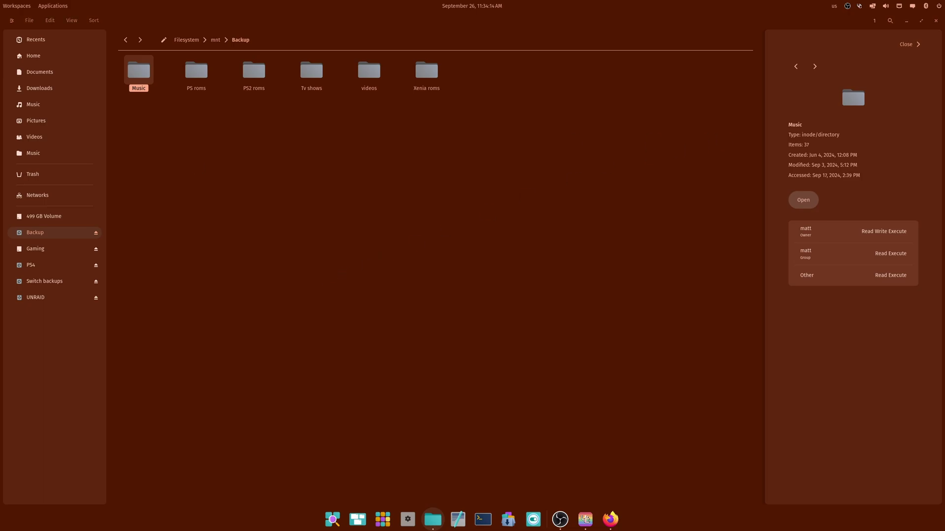
pyautogui.click(29, 21)
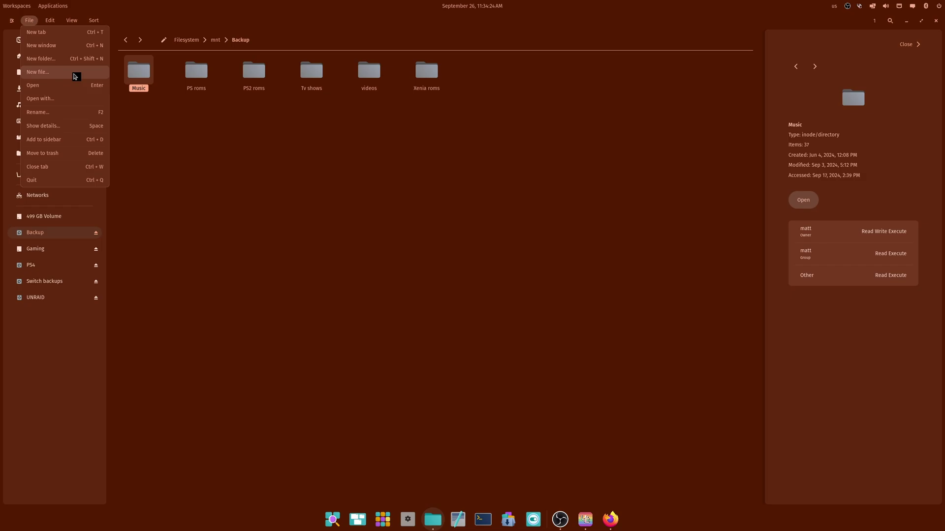
# Close the File menu without choosing any command
pyautogui.click(268, 268)
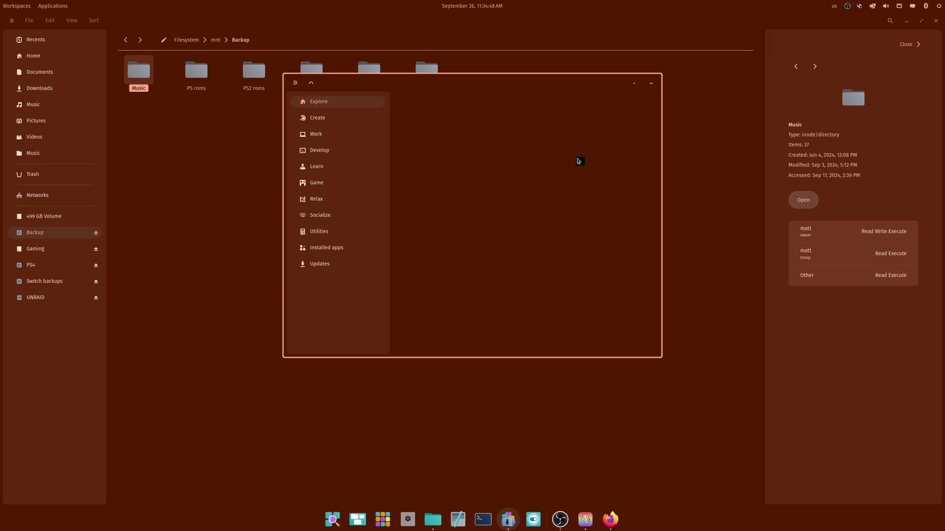
# Close the file manager, move the Store window up and left, then close the Store
pyautogui.click(935, 20)
pyautogui.moveTo(459, 83); pyautogui.dragTo(433, 73)
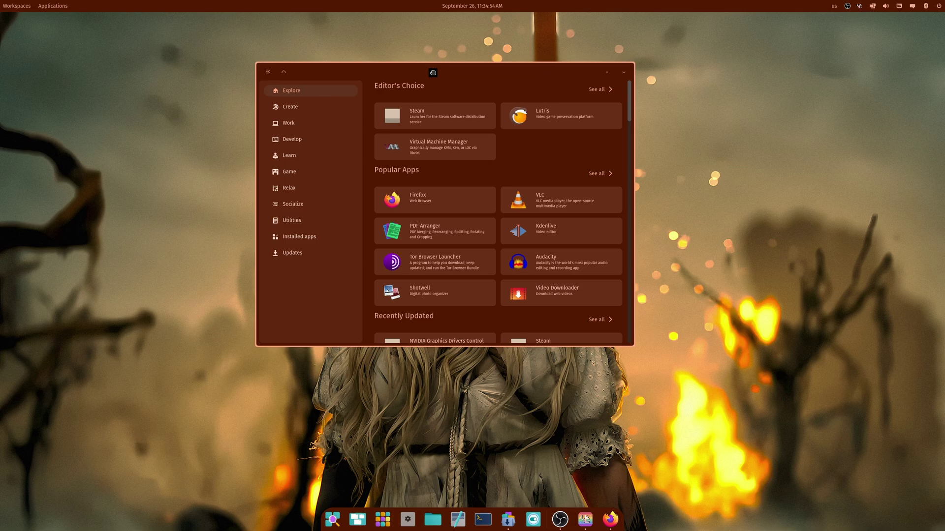
pyautogui.moveTo(432, 72); pyautogui.dragTo(384, 50)
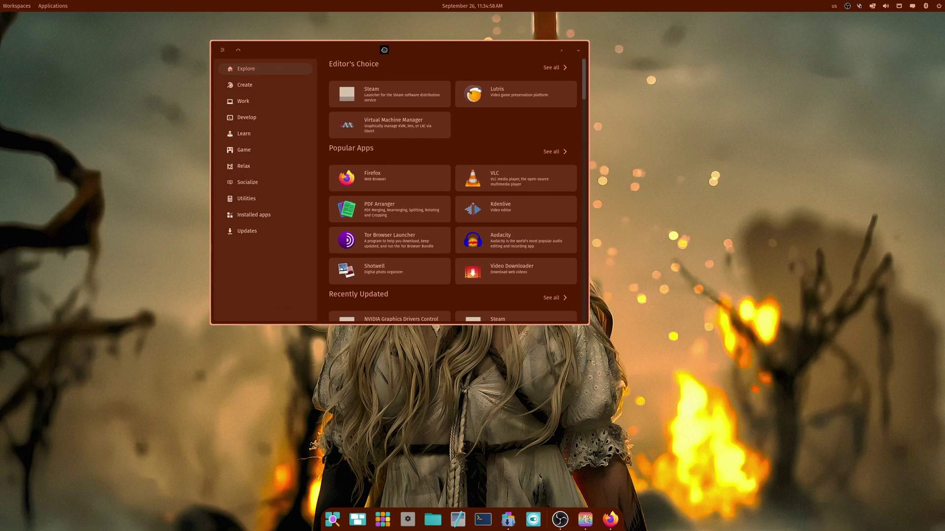
pyautogui.click(578, 50)
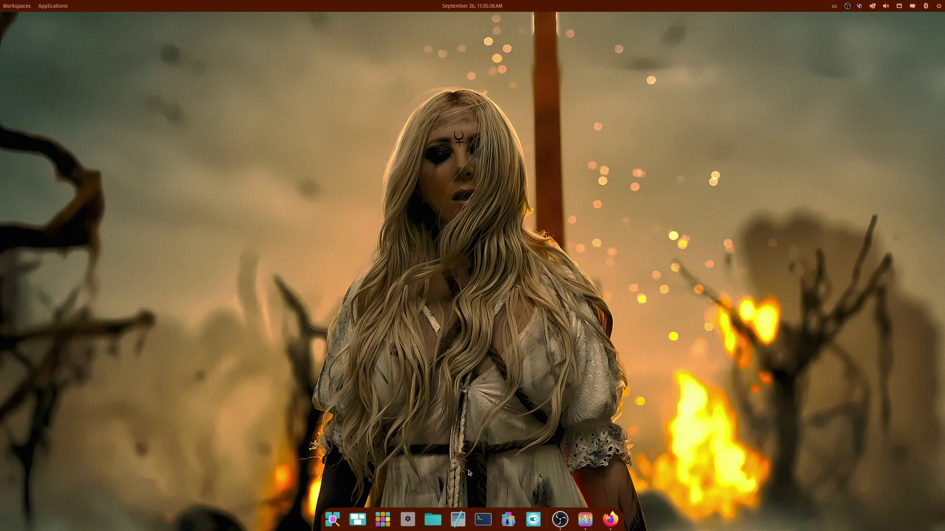
# Launch DaVinci Resolve from the Applications grid in the top panel
pyautogui.click(55, 5)
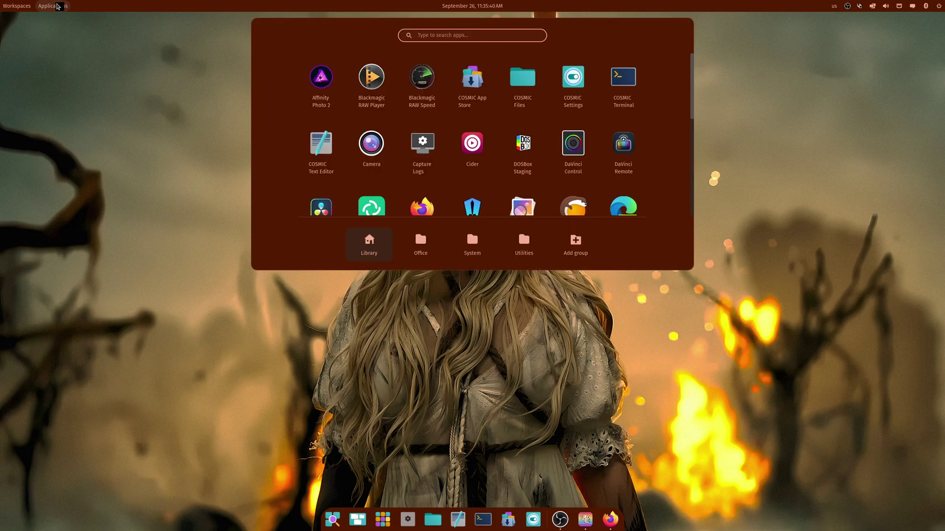
pyautogui.scroll(-3, 522, 148)
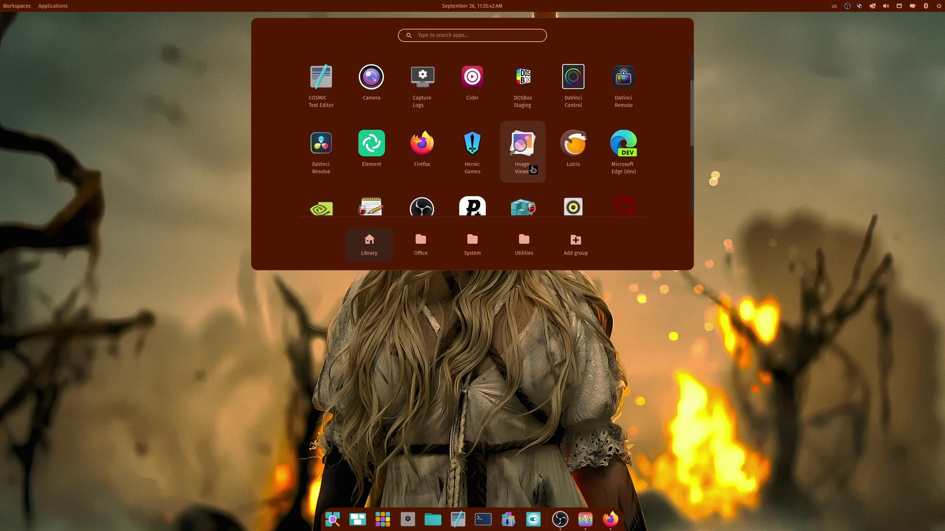
pyautogui.click(324, 125)
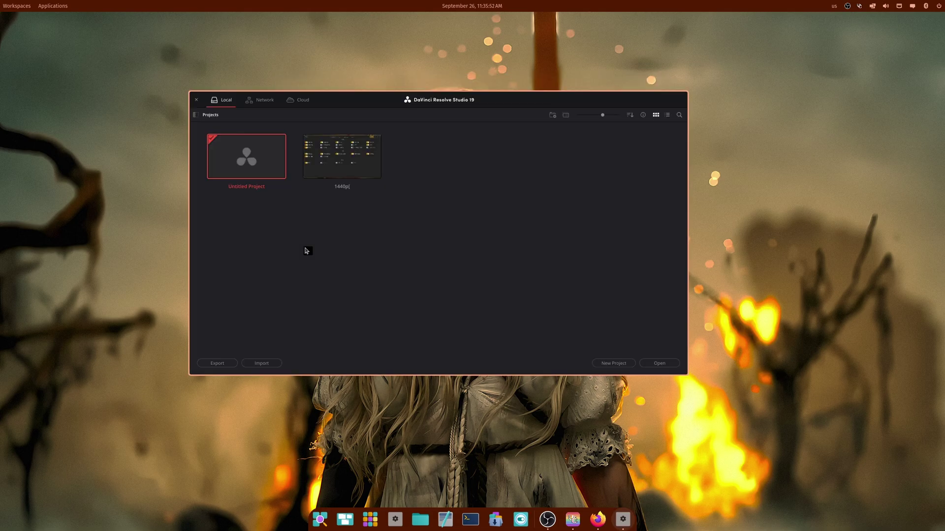
# Open the 1440p project and maximize the DaVinci Resolve window to fill the screen
pyautogui.doubleClick(333, 160)
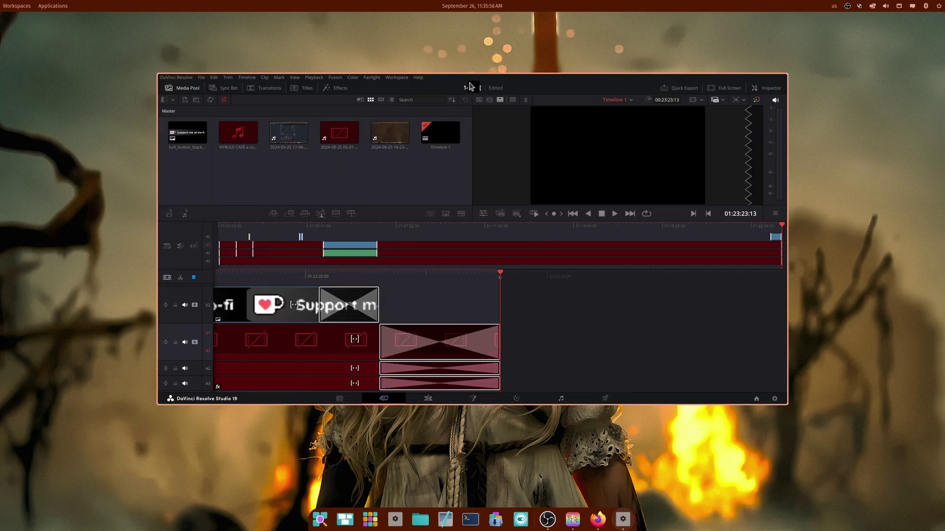
pyautogui.doubleClick(487, 87)
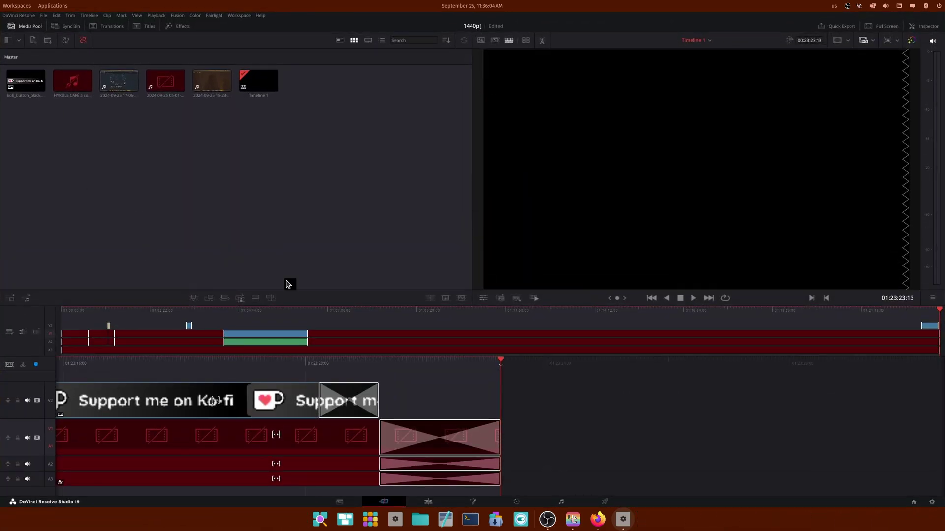
pyautogui.rightClick(623, 521)
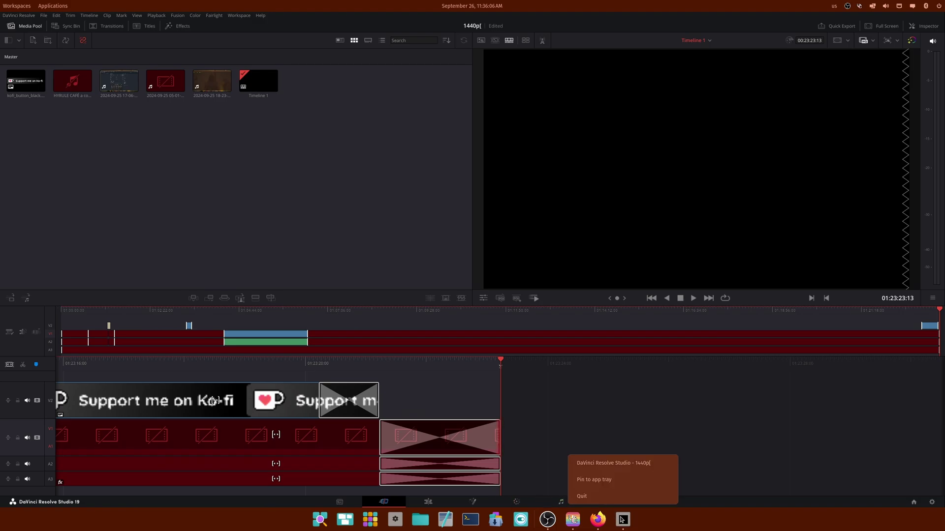
pyautogui.click(672, 414)
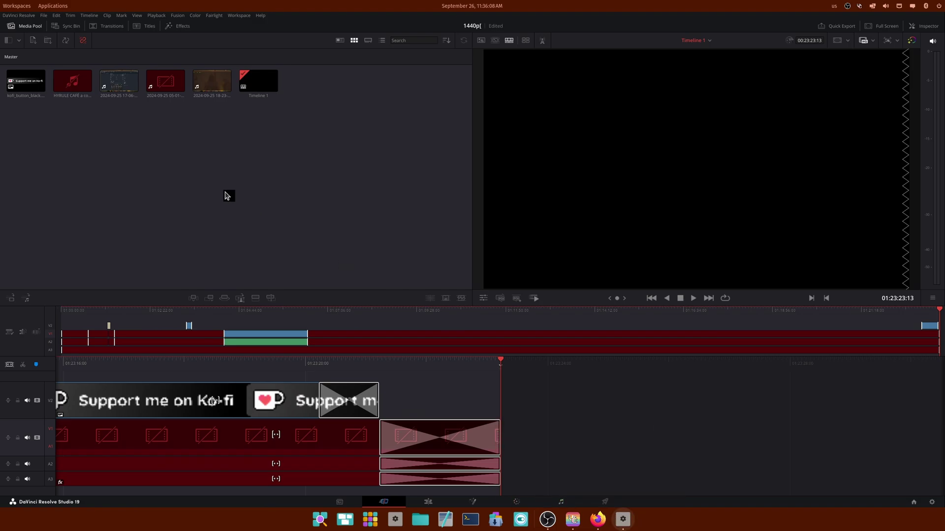
# Switch to the Edit page, then quit DaVinci Resolve from its menu
pyautogui.click(433, 505)
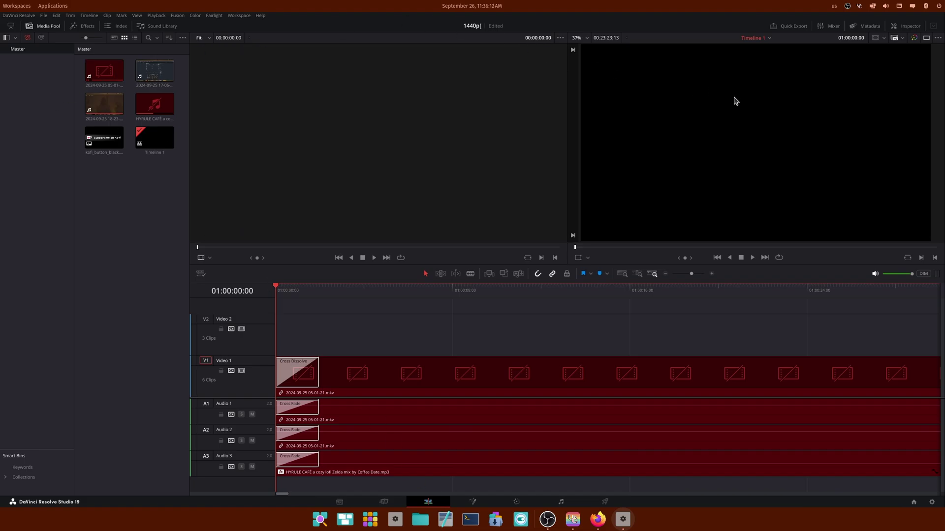
pyautogui.click(25, 15)
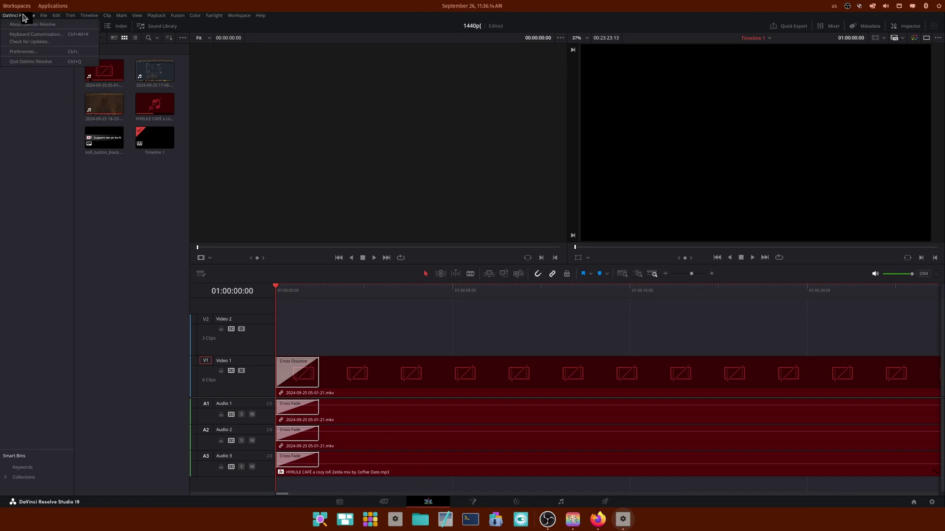
pyautogui.click(42, 62)
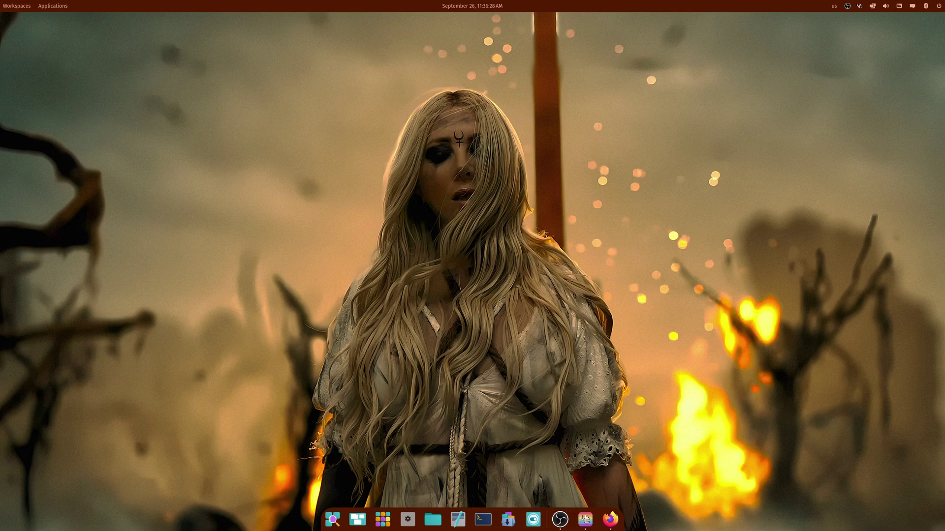
# Launch Steam from the COSMIC App Library
pyautogui.click(51, 7)
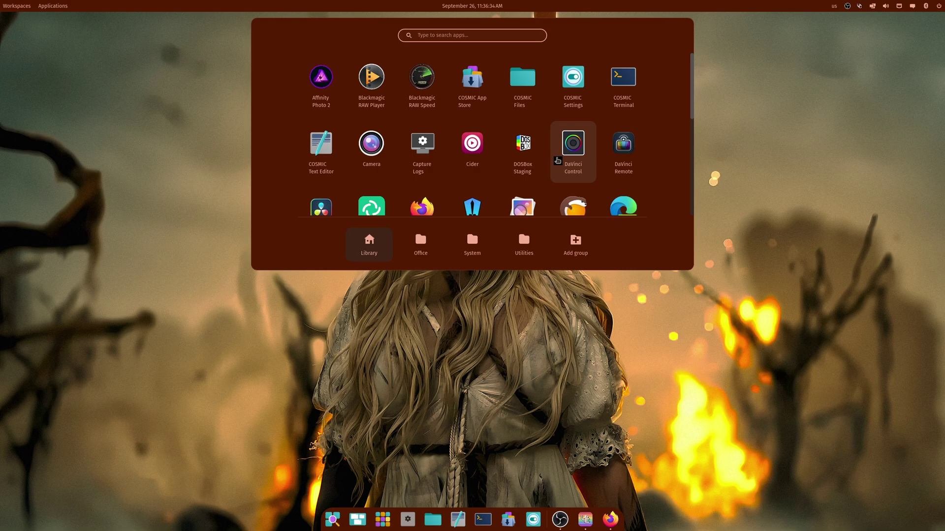
pyautogui.scroll(-1, 560, 164)
pyautogui.scroll(-4, 560, 164)
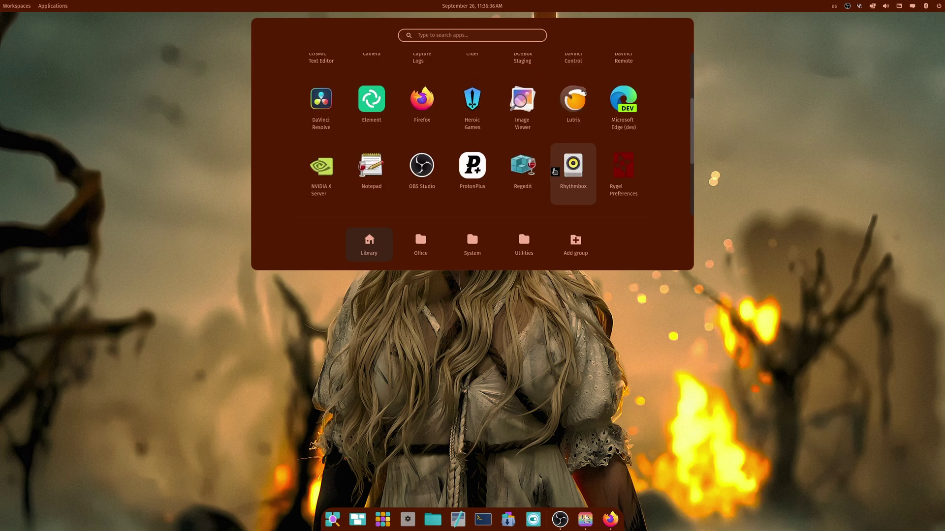
pyautogui.scroll(4, 554, 175)
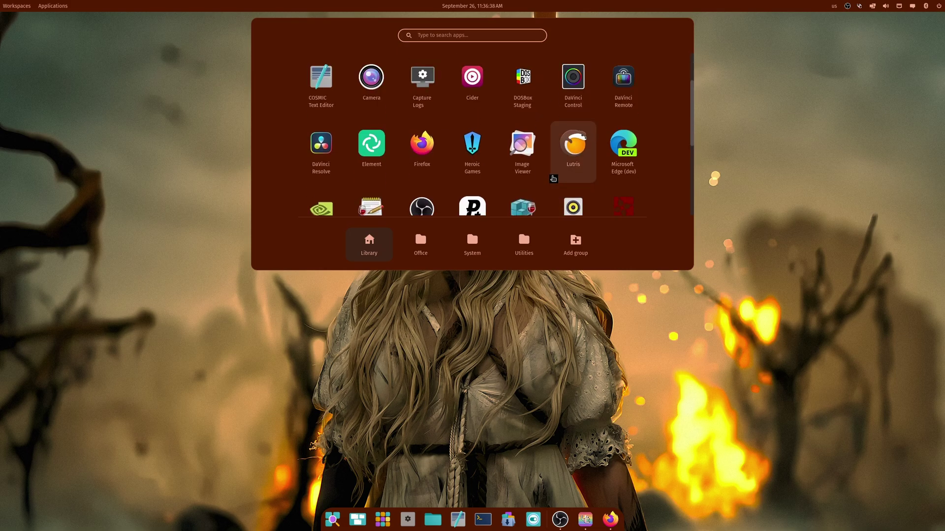
pyautogui.scroll(1, 553, 178)
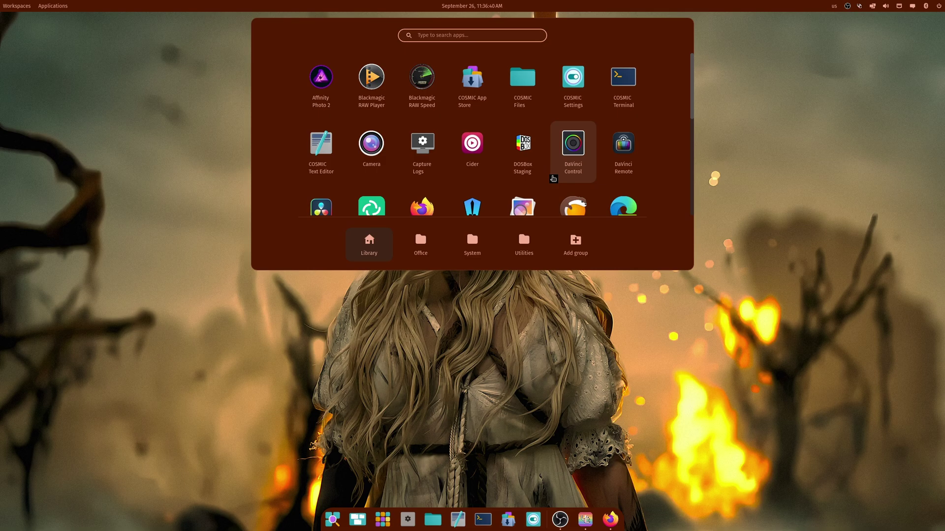
pyautogui.scroll(-9, 553, 178)
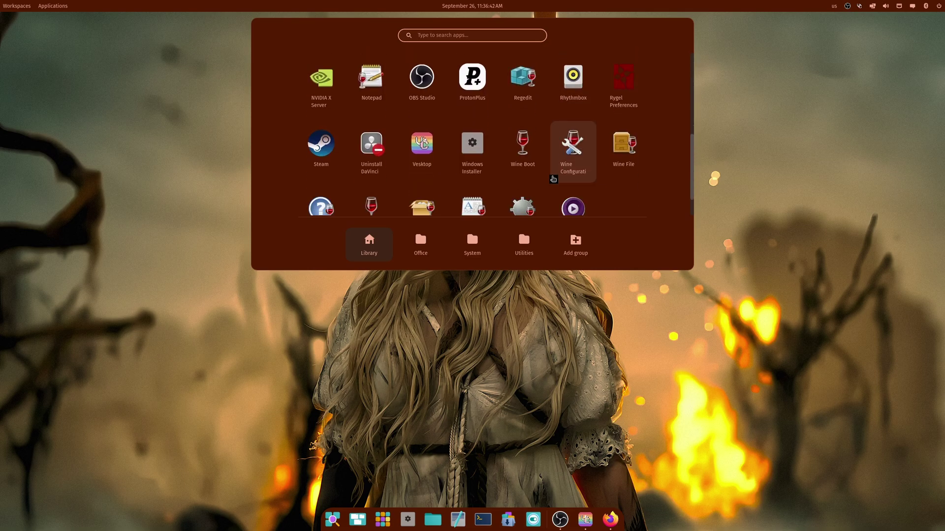
pyautogui.click(329, 150)
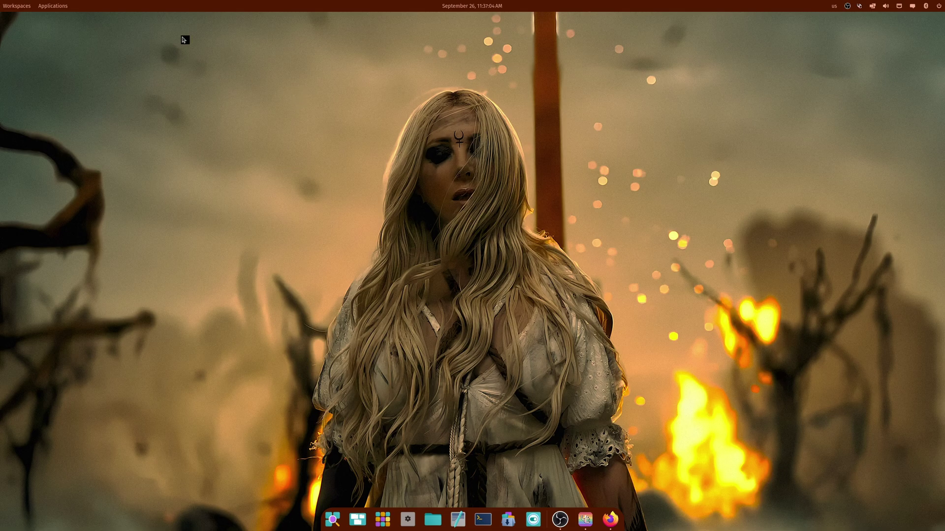
# Open Microsoft Edge Dev from the App Library, close it, and show the workspaces overview
pyautogui.click(51, 6)
pyautogui.scroll(-2, 539, 162)
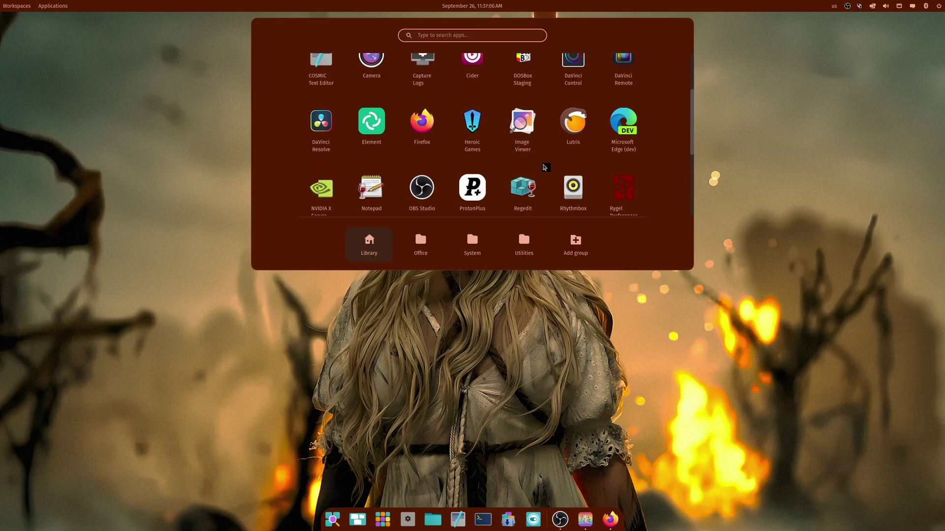
pyautogui.click(610, 129)
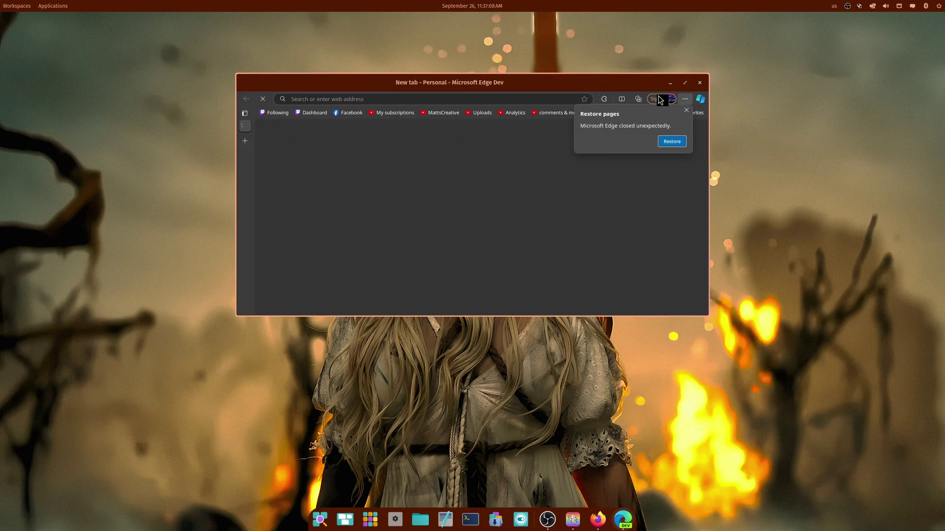
pyautogui.click(699, 82)
pyautogui.click(35, 4)
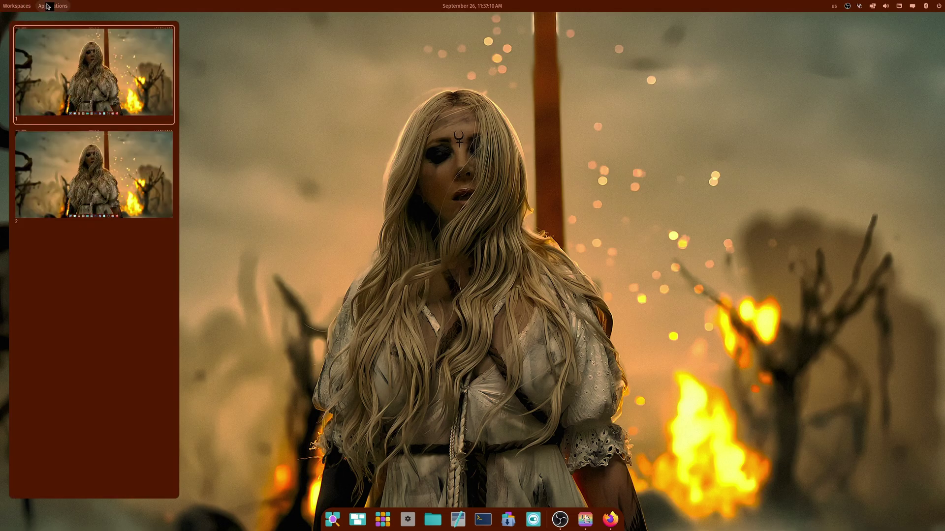
# Bring up Steam, nudge its window lower, and open Hogwarts Legacy in the Library
pyautogui.click(51, 5)
pyautogui.click(173, 146)
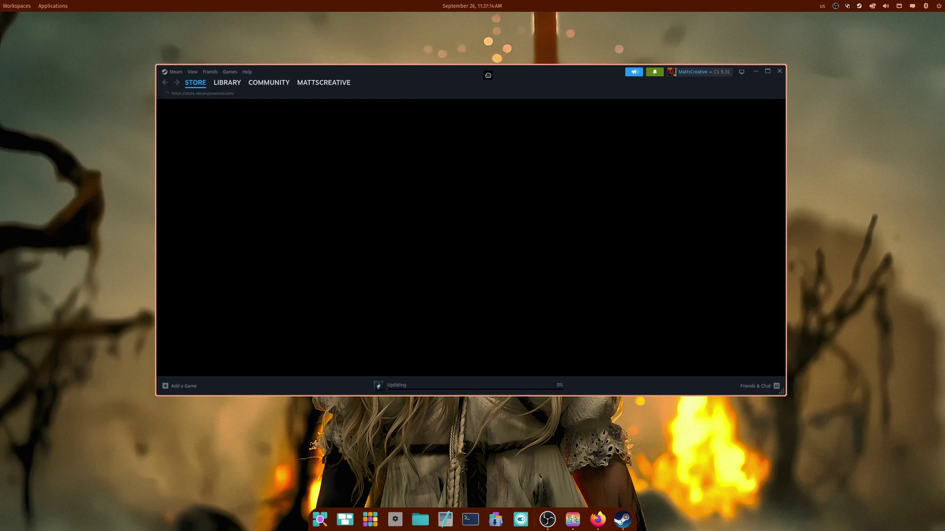
pyautogui.moveTo(487, 80); pyautogui.dragTo(486, 97)
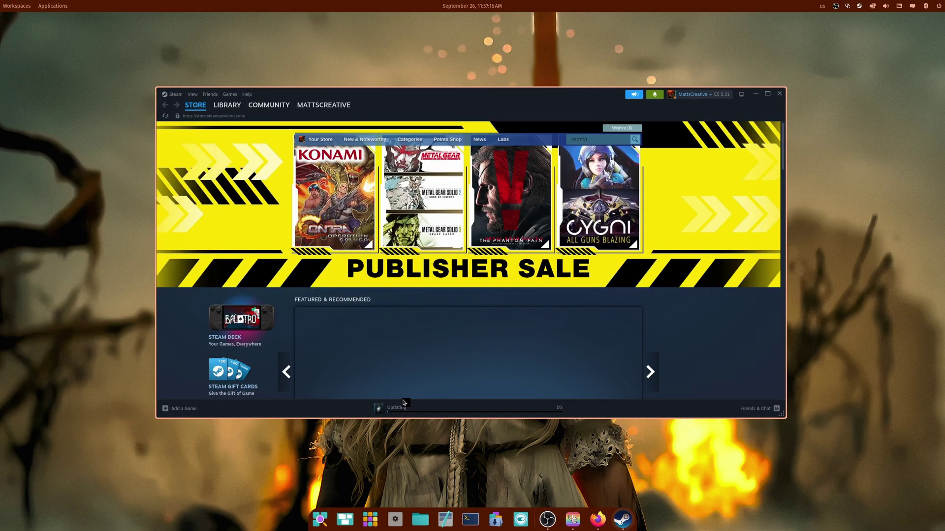
pyautogui.click(402, 402)
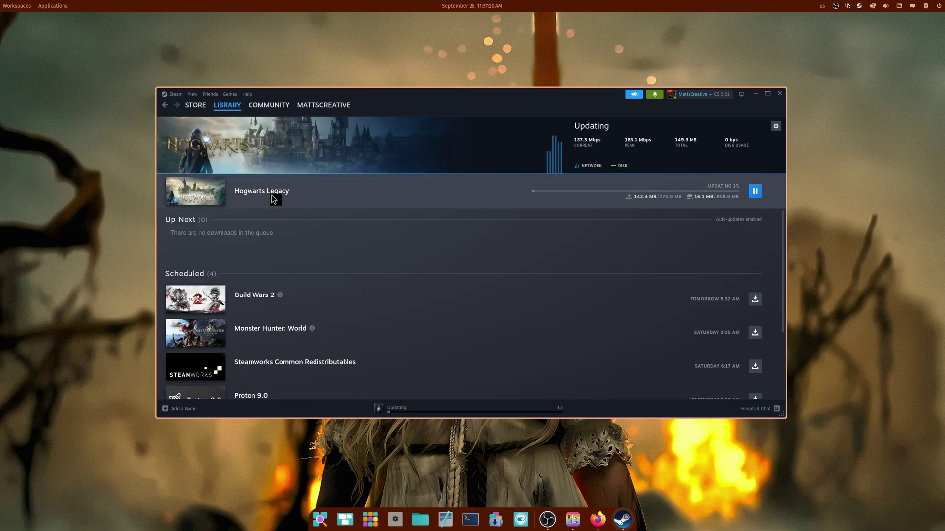
pyautogui.click(253, 193)
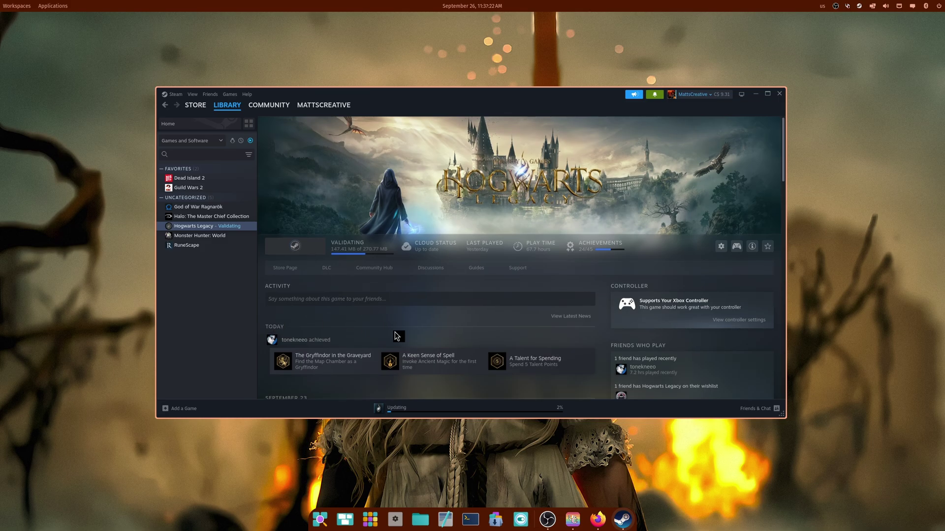
# Browse the Hogwarts Legacy discussions forum, then return to the Library
pyautogui.scroll(-5, 399, 332)
pyautogui.scroll(5, 398, 333)
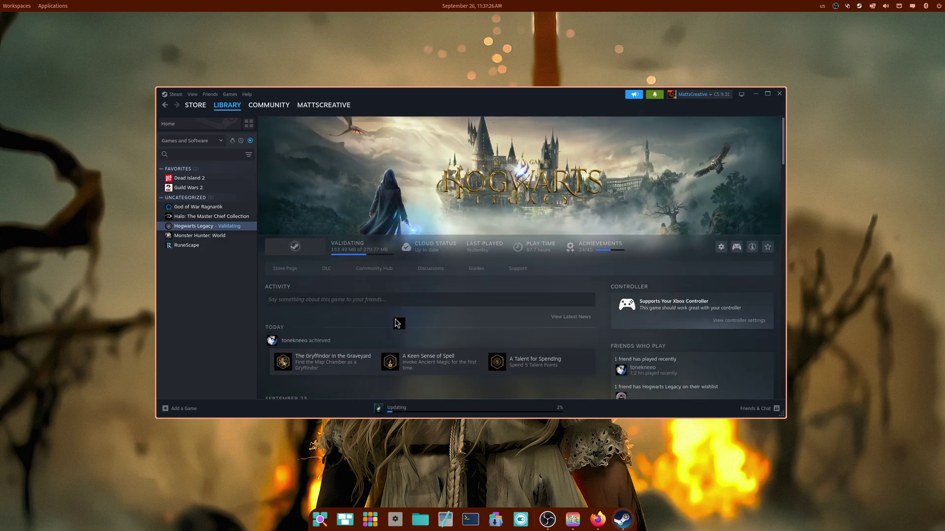
pyautogui.click(419, 275)
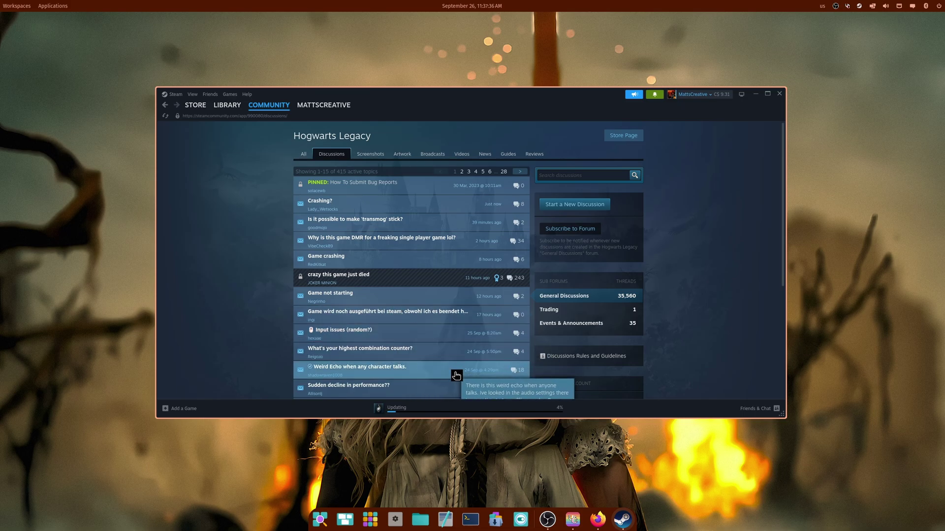
pyautogui.scroll(-1, 449, 367)
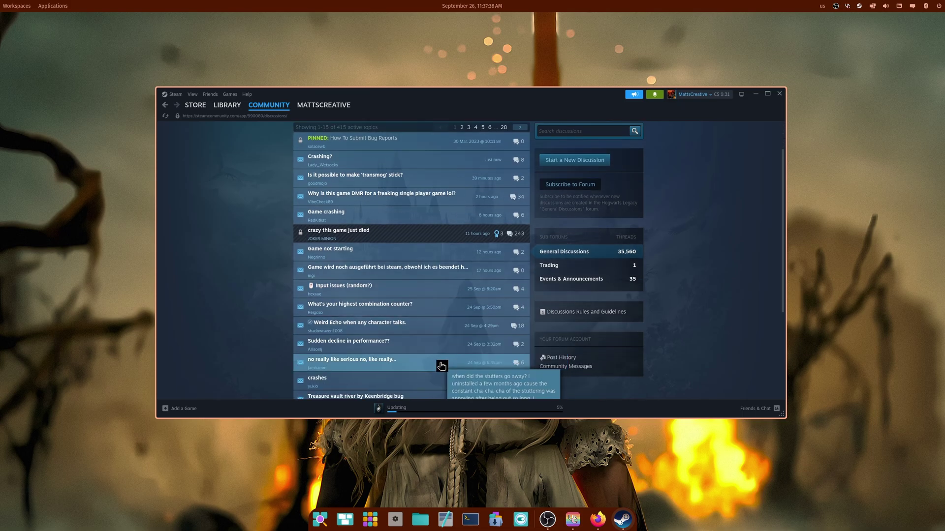
pyautogui.scroll(2, 441, 367)
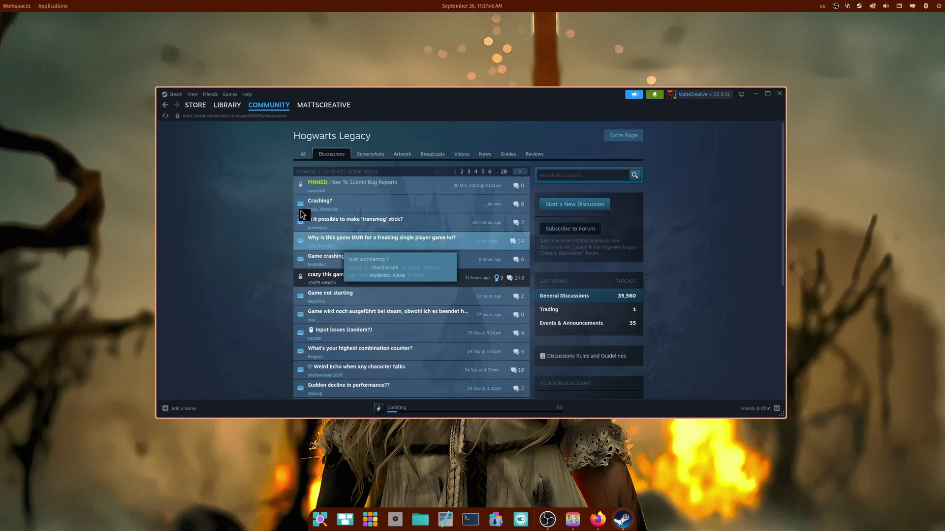
pyautogui.click(227, 105)
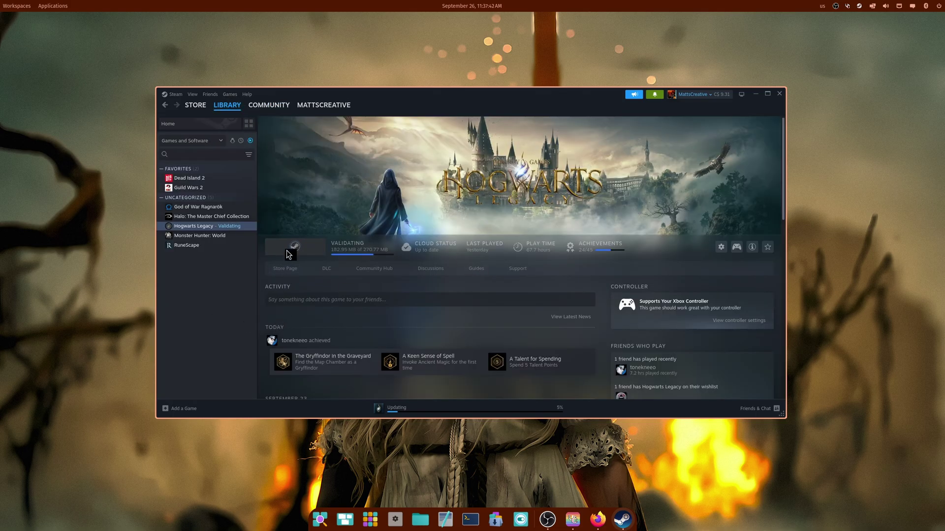
# Look through the Dead Island 2, Halo and Hogwarts Legacy pages, then play Dead Island 2
pyautogui.click(182, 180)
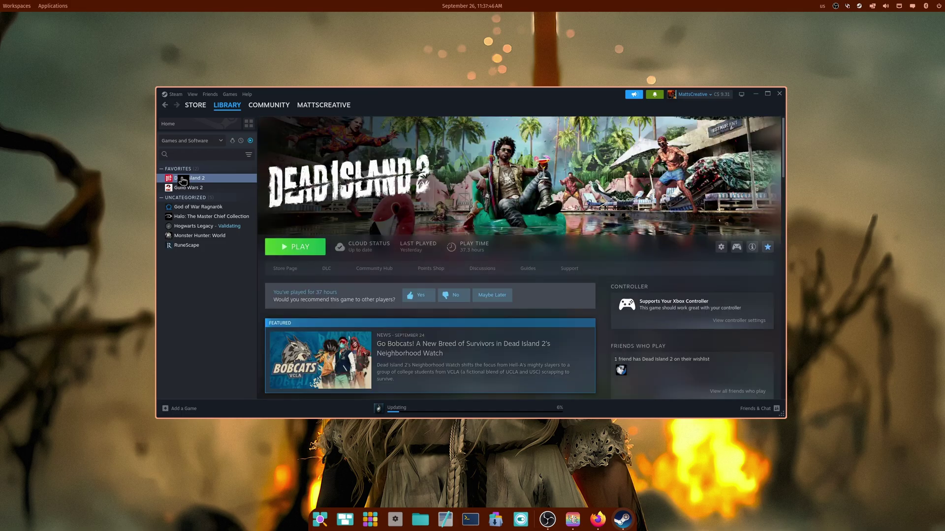
pyautogui.click(216, 216)
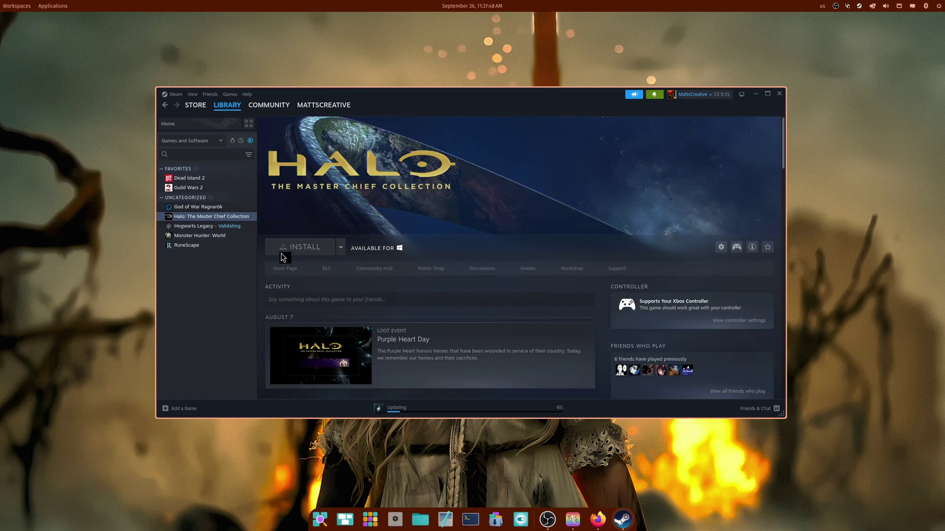
pyautogui.click(206, 227)
pyautogui.click(189, 178)
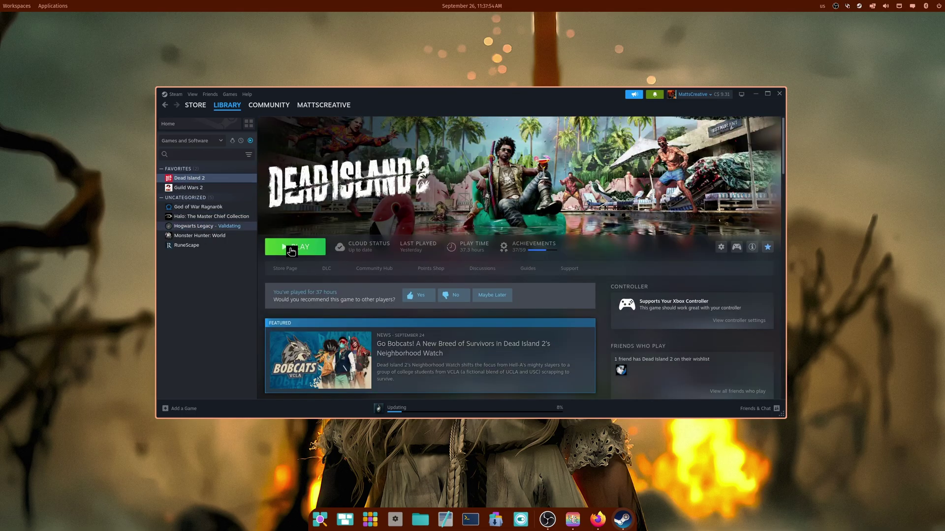
pyautogui.click(295, 251)
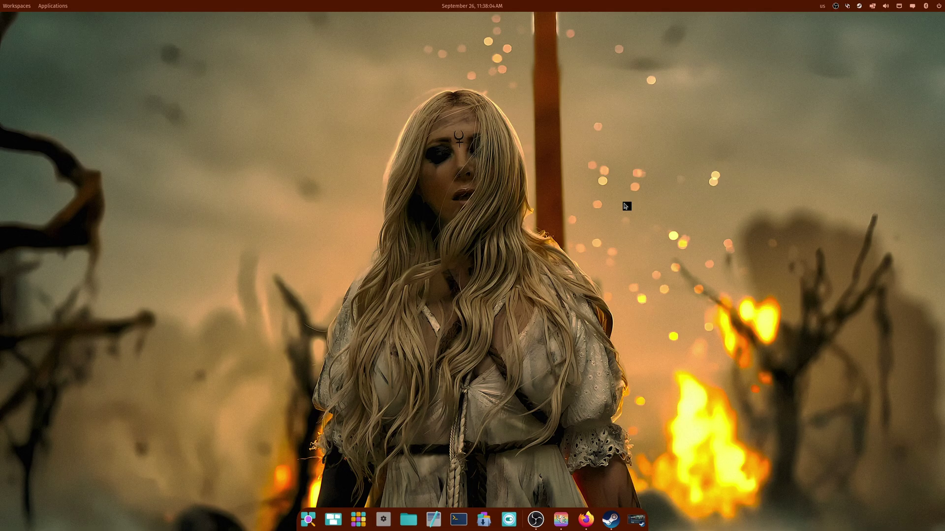
# Bring the Steam window back into view while Dead Island 2 is still launching
pyautogui.click(610, 519)
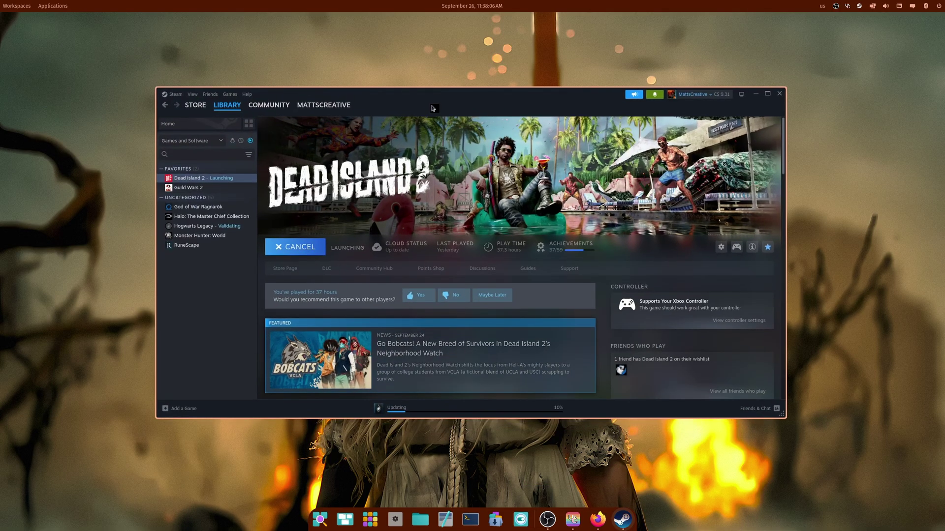